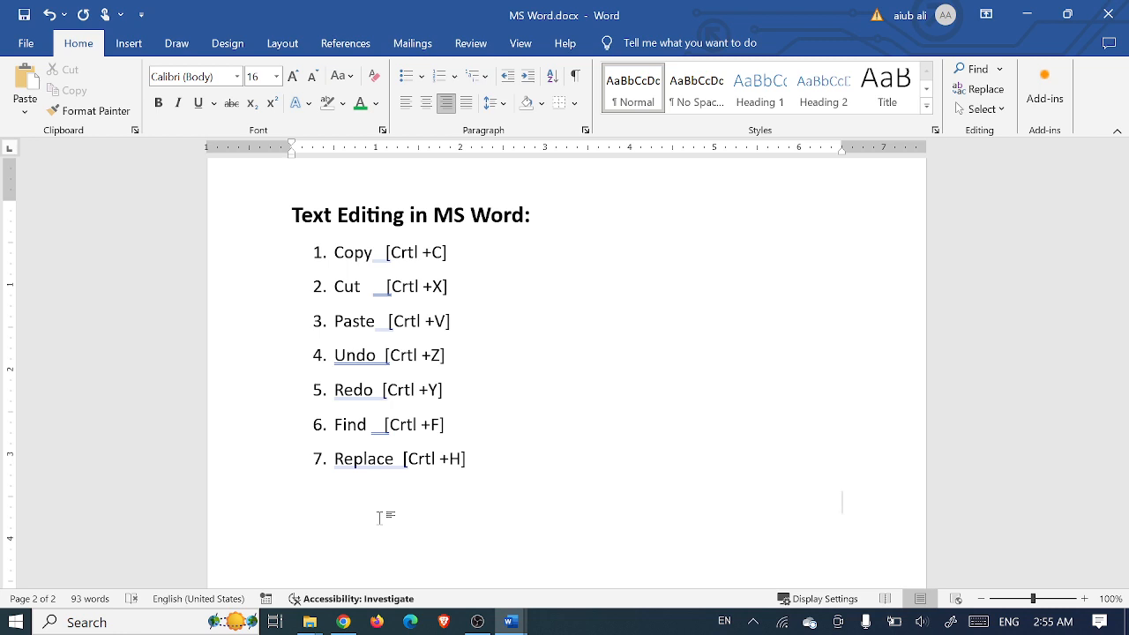
Step: Bring Practice.docx to the front and select its first paragraph of sample text
{"action": "mouse_move", "coordinate": [510, 622]}
{"action": "left_click", "coordinate": [606, 529]}
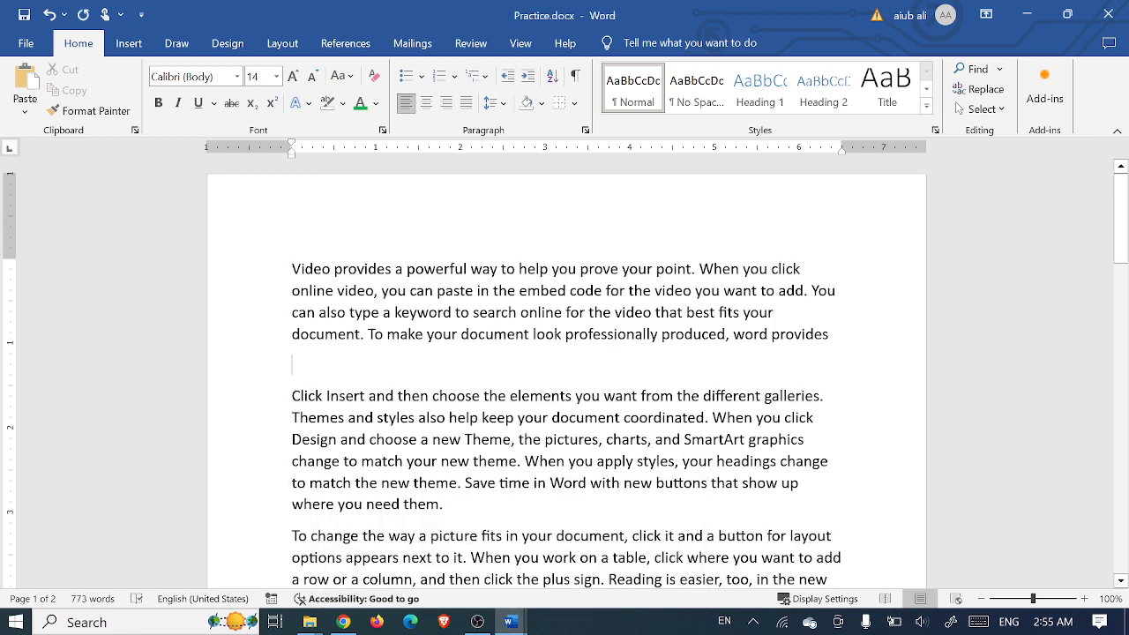
{"action": "left_click_drag", "start_coordinate": [292, 364], "coordinate": [292, 269]}
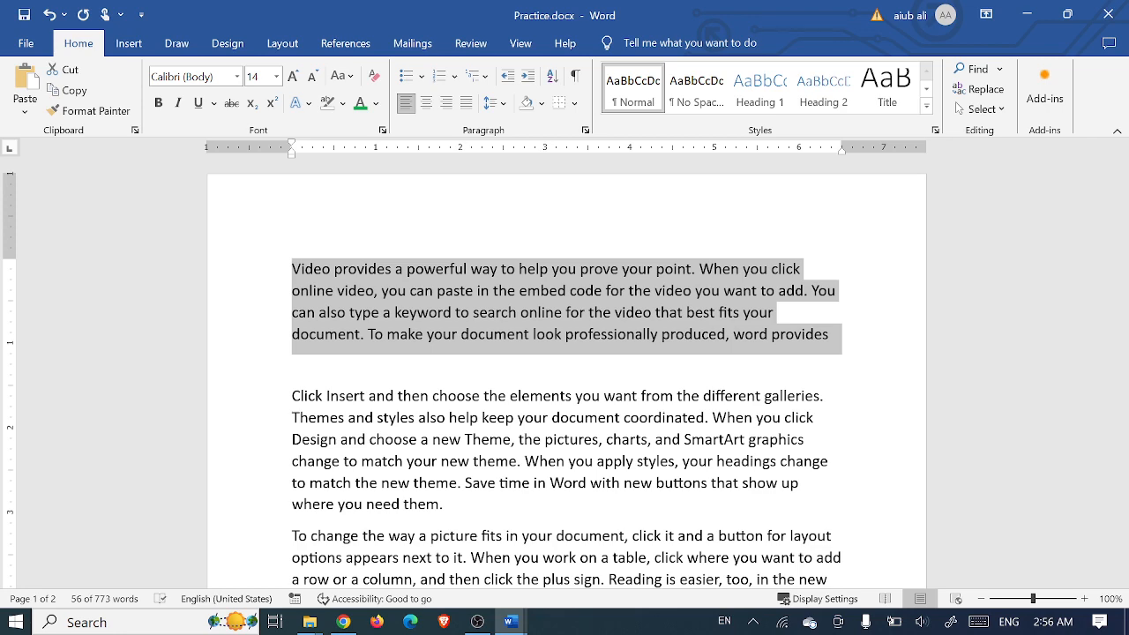
{"action": "left_click", "coordinate": [512, 623]}
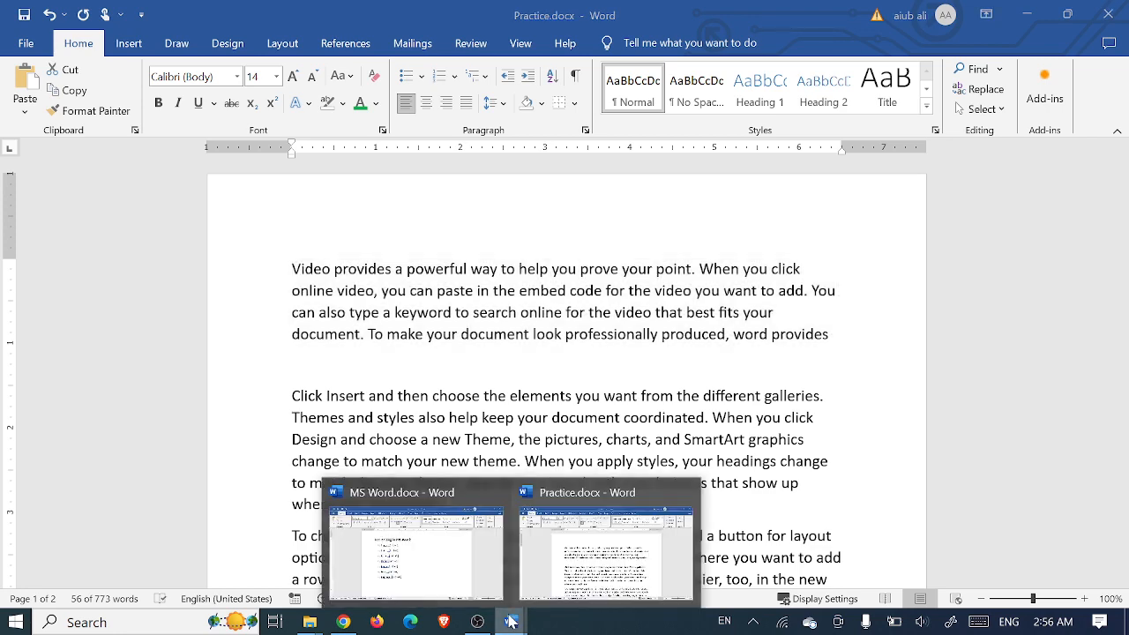
{"action": "left_click", "coordinate": [442, 575]}
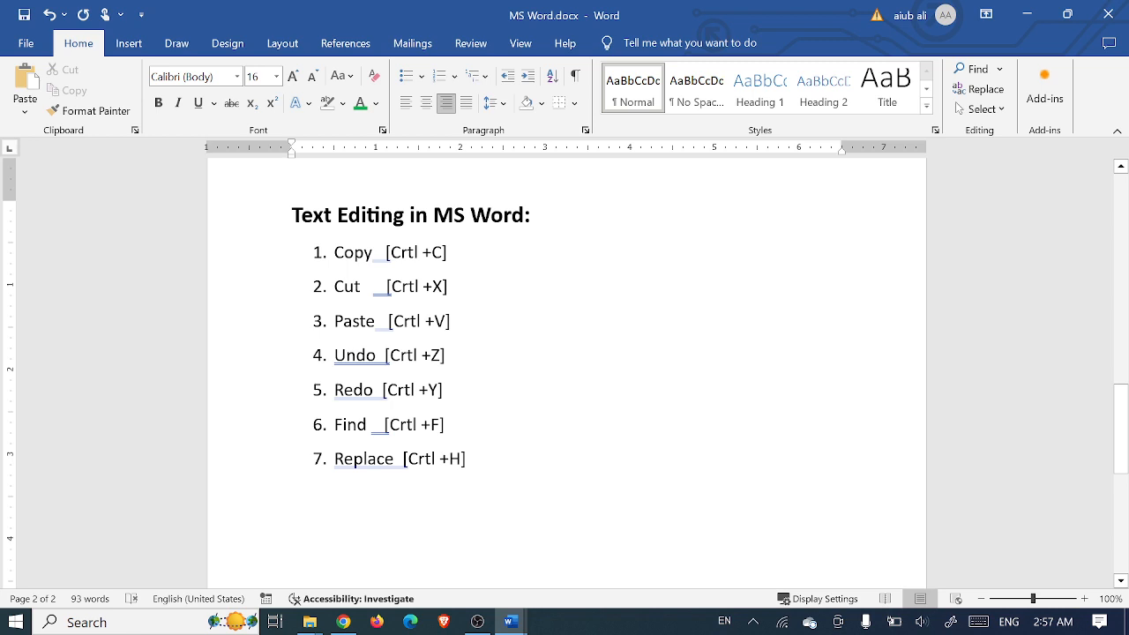
{"action": "left_click", "coordinate": [524, 620]}
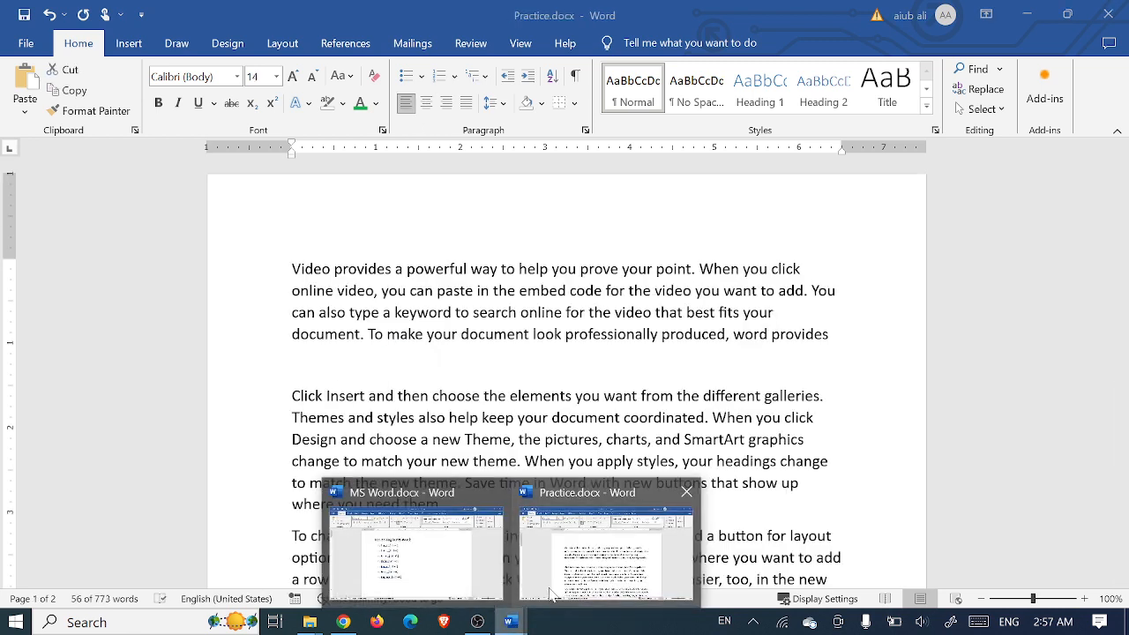
Step: Copy the first paragraph, paste a duplicate on a new blank line below, then undo the paste
{"action": "left_click", "coordinate": [606, 547]}
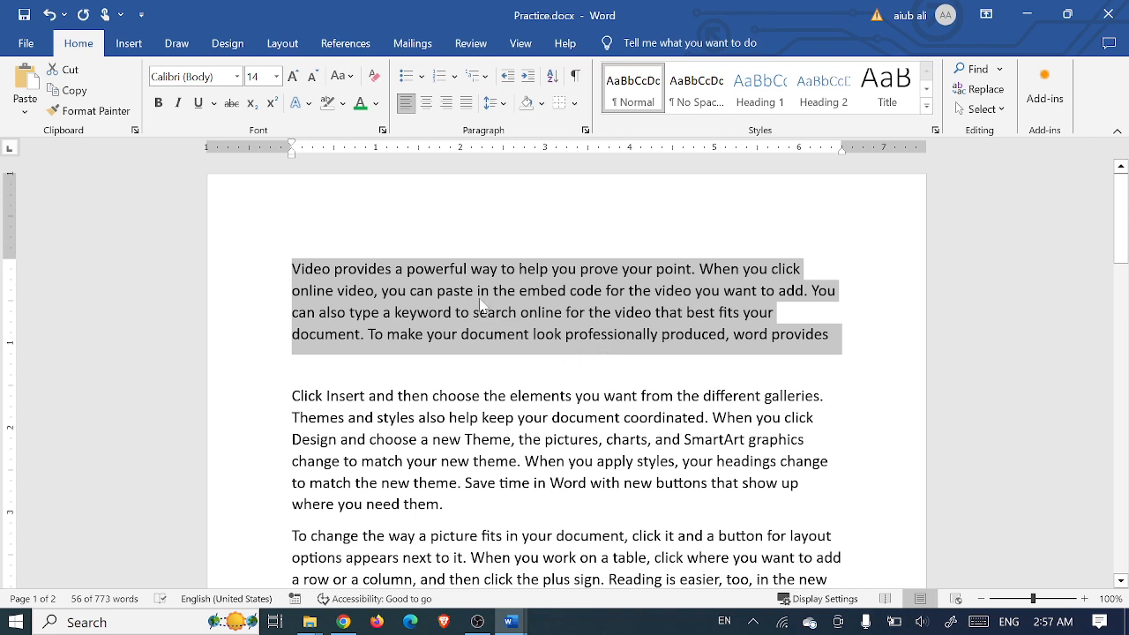
{"action": "left_click", "coordinate": [71, 92]}
{"action": "left_click", "coordinate": [347, 335]}
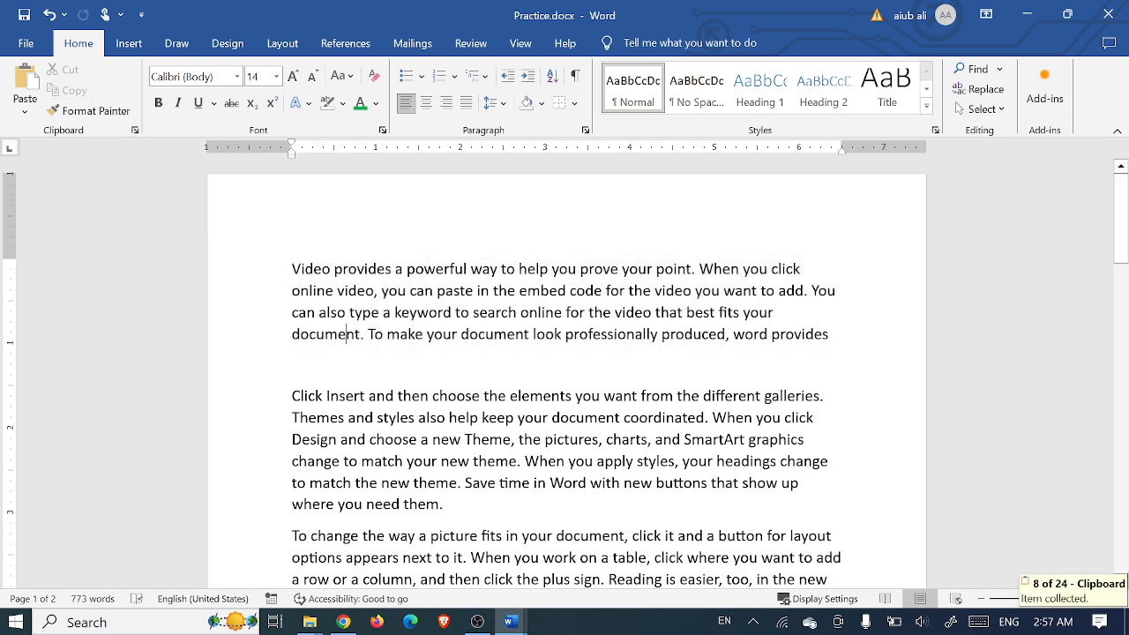
{"action": "key", "text": "Return"}
{"action": "key", "text": "Return"}
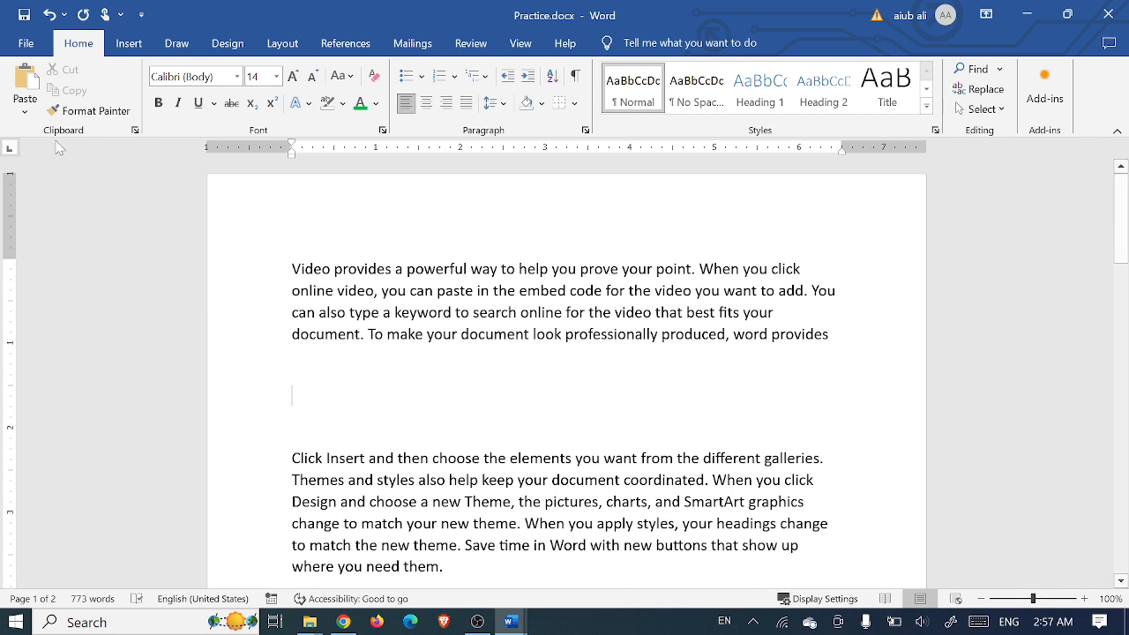
{"action": "left_click", "coordinate": [27, 81]}
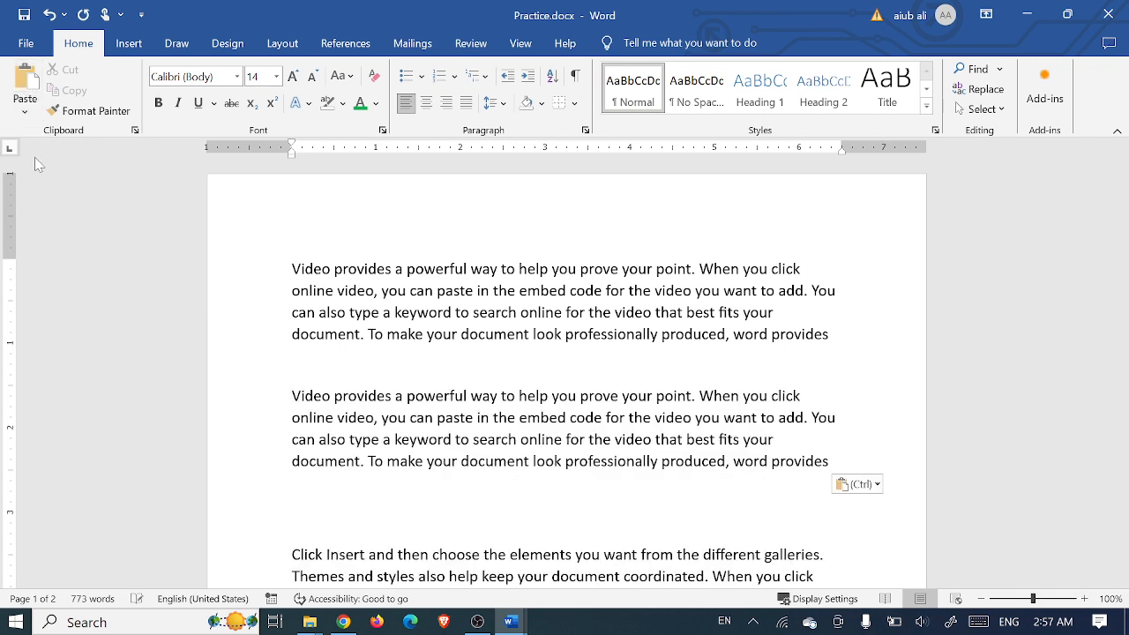
{"action": "key", "text": "ctrl+z"}
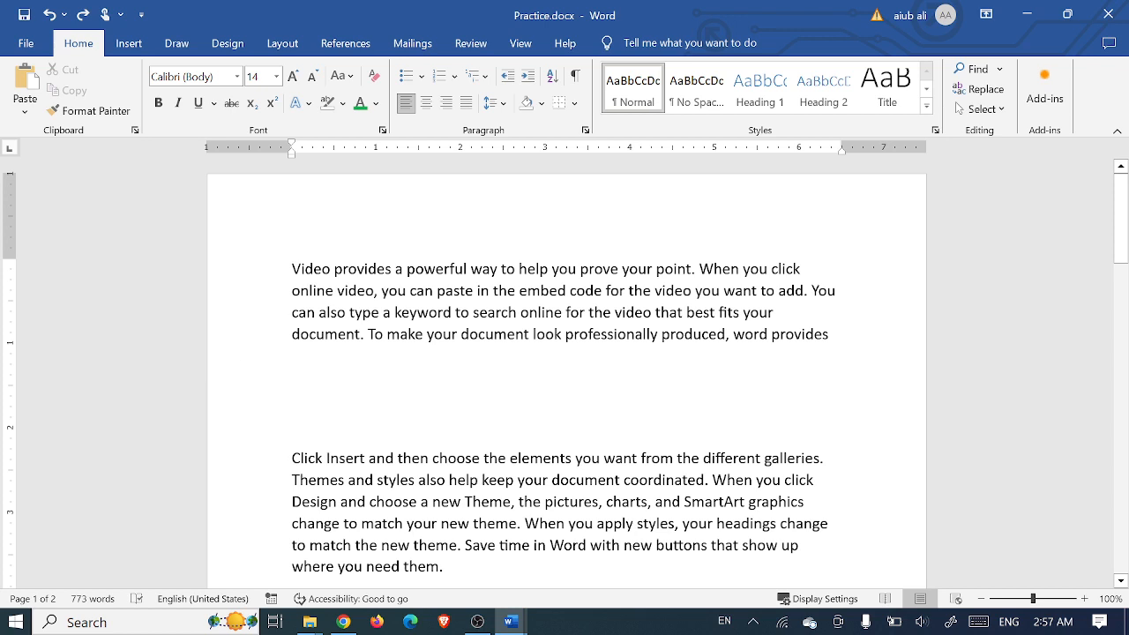
{"action": "left_click_drag", "start_coordinate": [833, 334], "coordinate": [292, 268]}
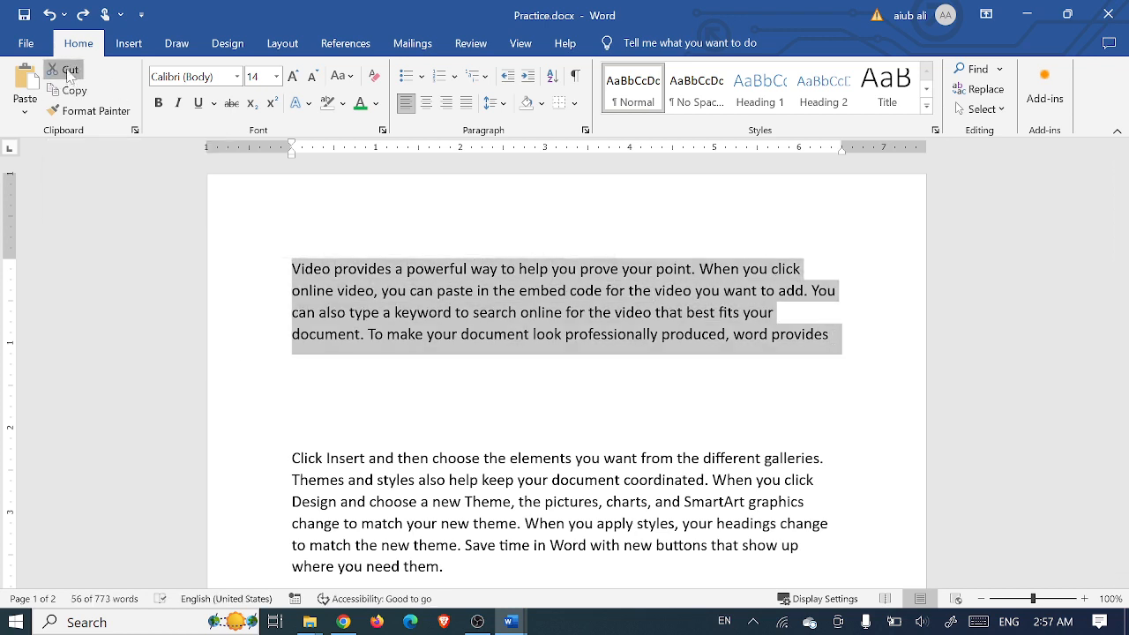
{"action": "left_click", "coordinate": [66, 70]}
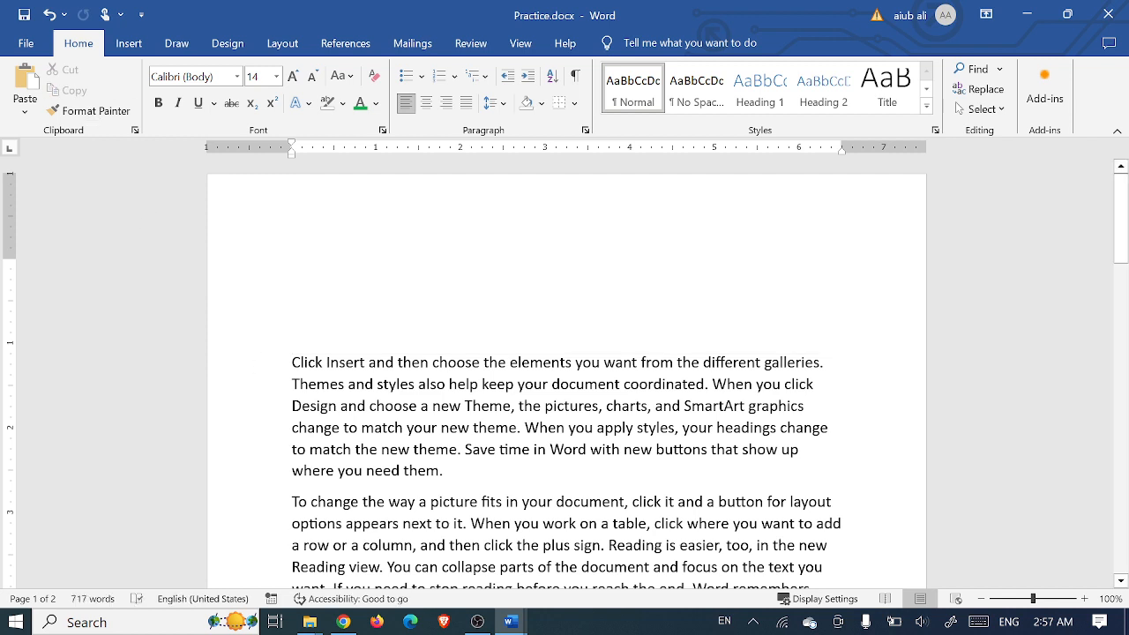
{"action": "key", "text": "Return"}
{"action": "key", "text": "Return"}
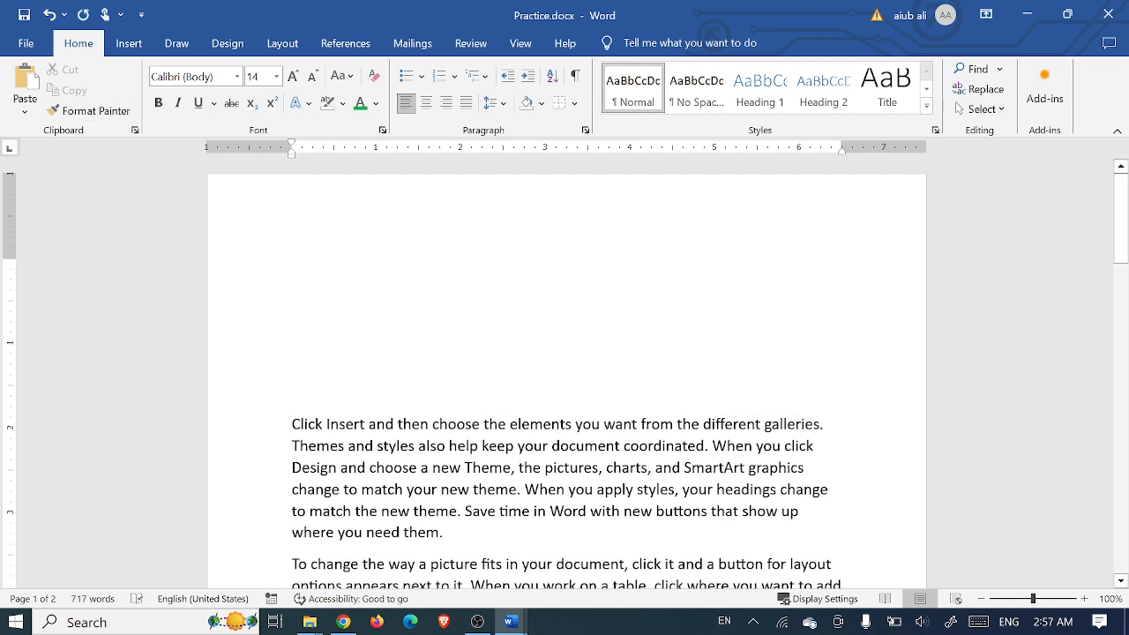
{"action": "key", "text": "ctrl+v"}
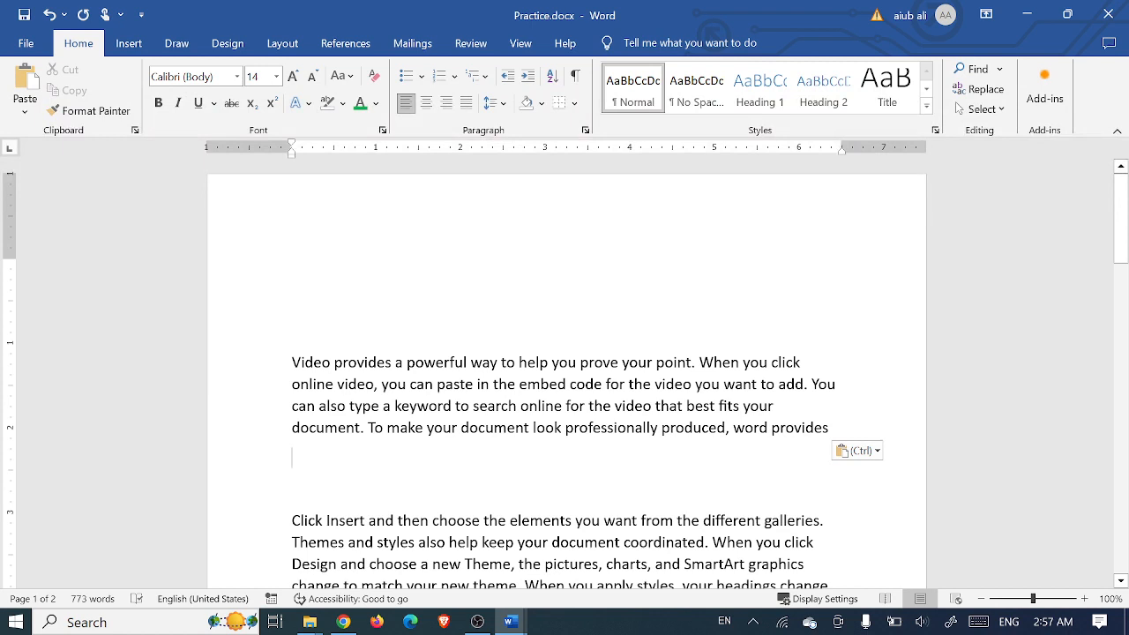
{"action": "key", "text": "Delete"}
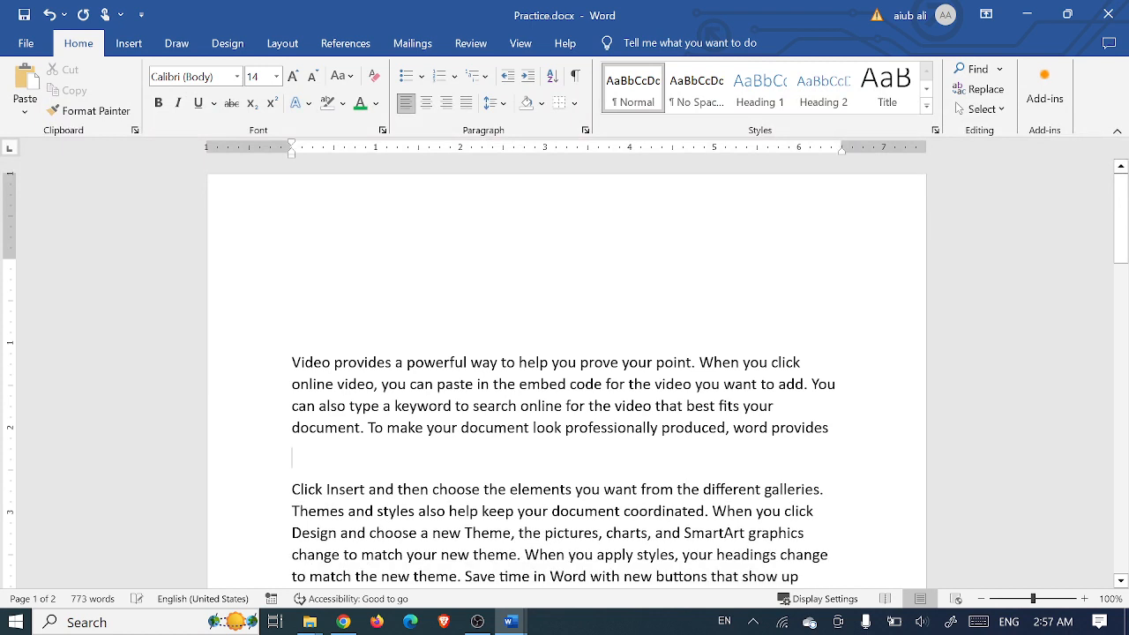
{"action": "key", "text": "ctrl+z"}
{"action": "key", "text": "ctrl+z"}
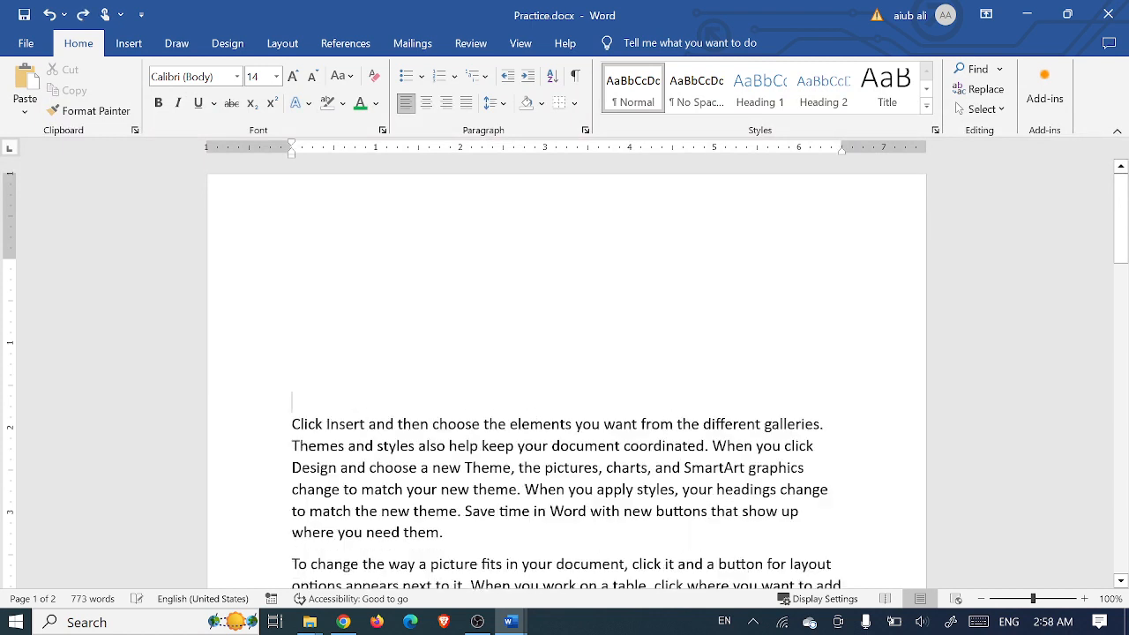
{"action": "key", "text": "ctrl+z"}
{"action": "key", "text": "ctrl+z"}
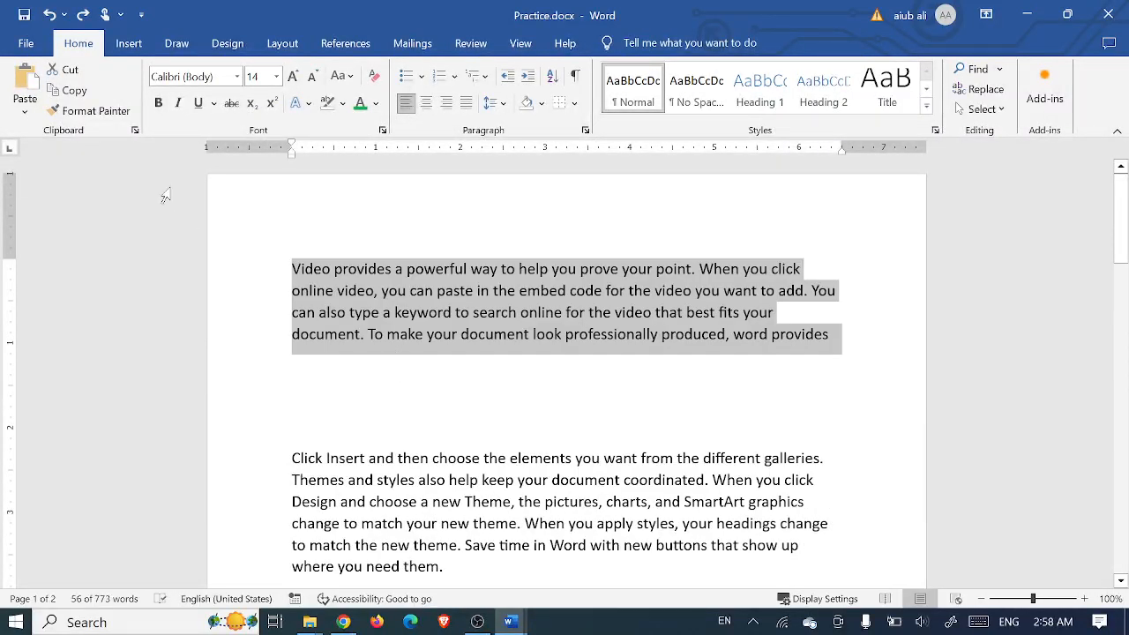
Step: Colour the text from 'can also' to 'word provides' green
{"action": "left_click", "coordinate": [362, 381]}
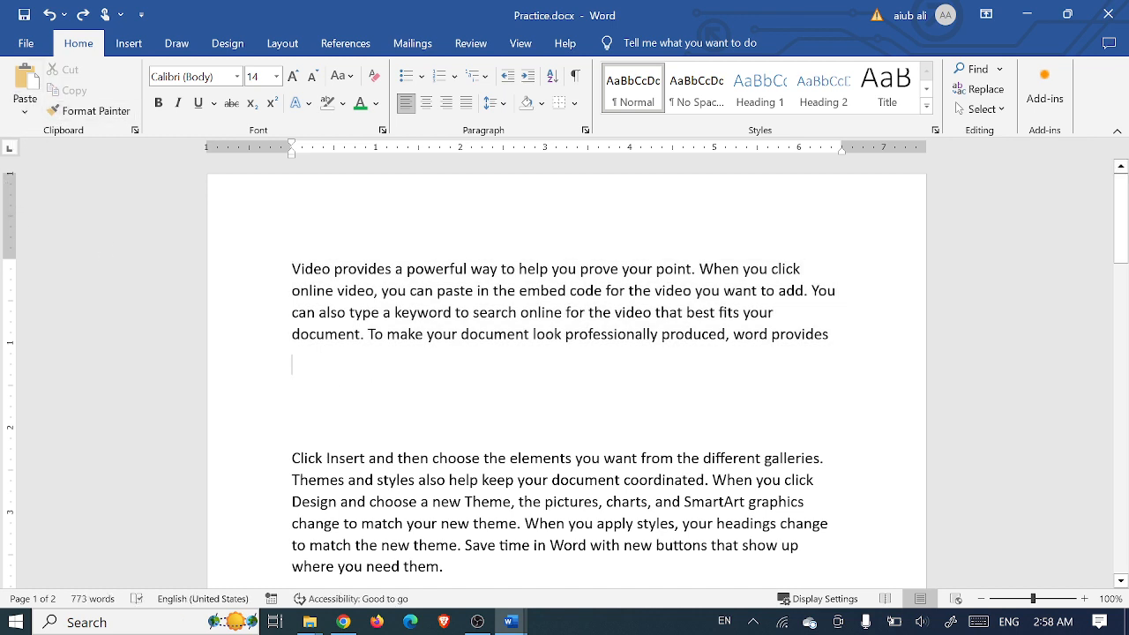
{"action": "left_click_drag", "start_coordinate": [833, 335], "coordinate": [292, 313]}
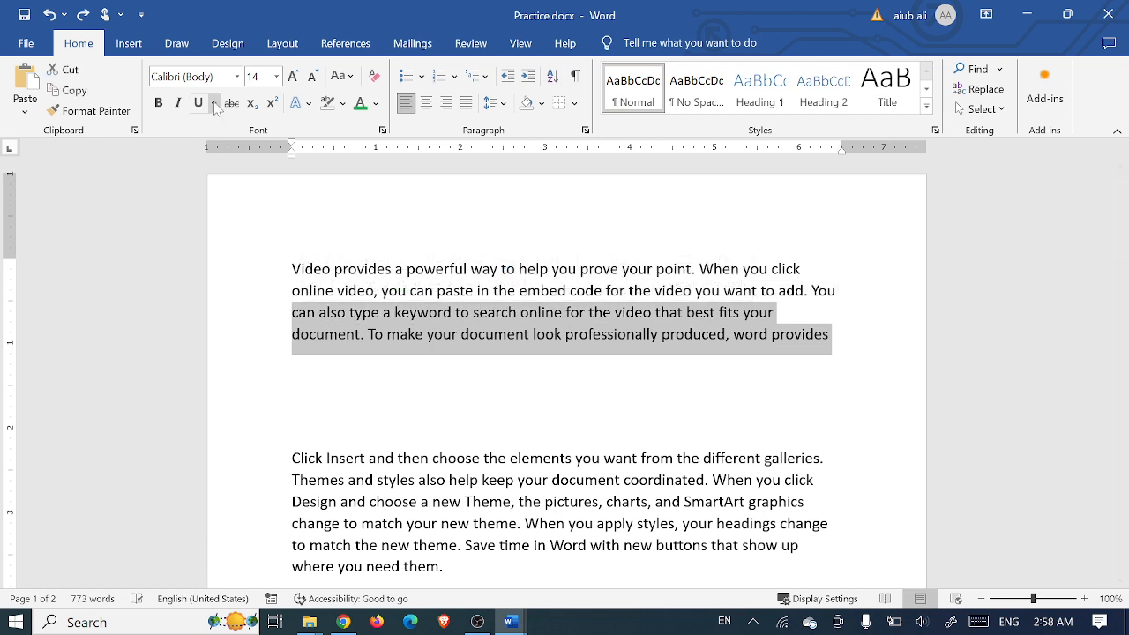
{"action": "left_click", "coordinate": [360, 103]}
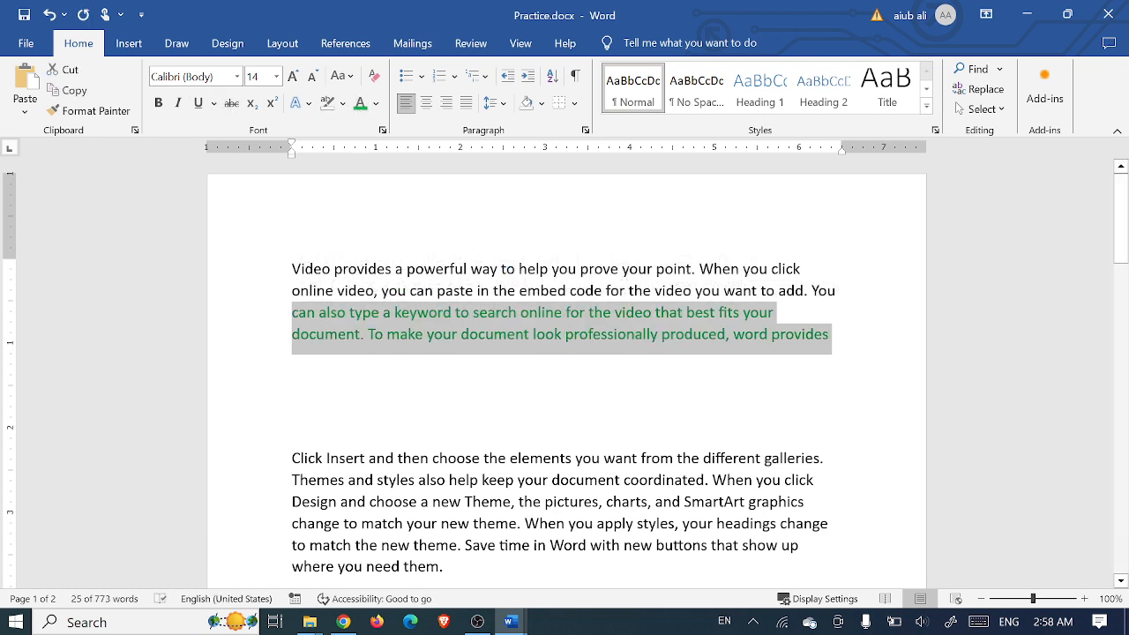
Step: Select the whole first paragraph and copy it
{"action": "left_click", "coordinate": [831, 335]}
{"action": "left_click_drag", "start_coordinate": [831, 336], "coordinate": [313, 279]}
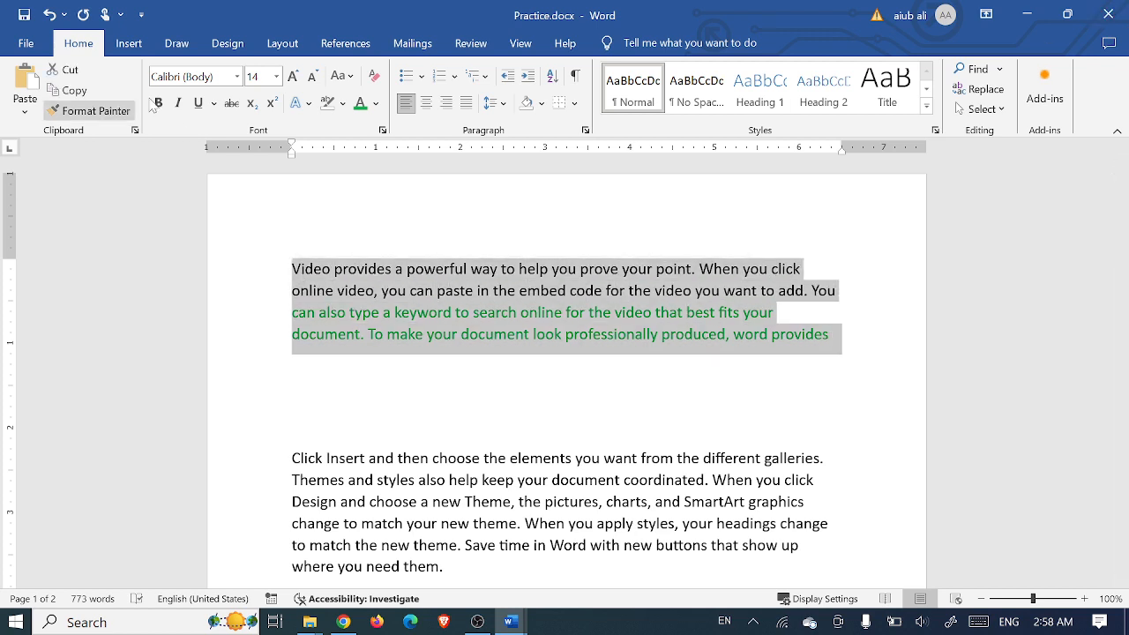
{"action": "left_click", "coordinate": [69, 90]}
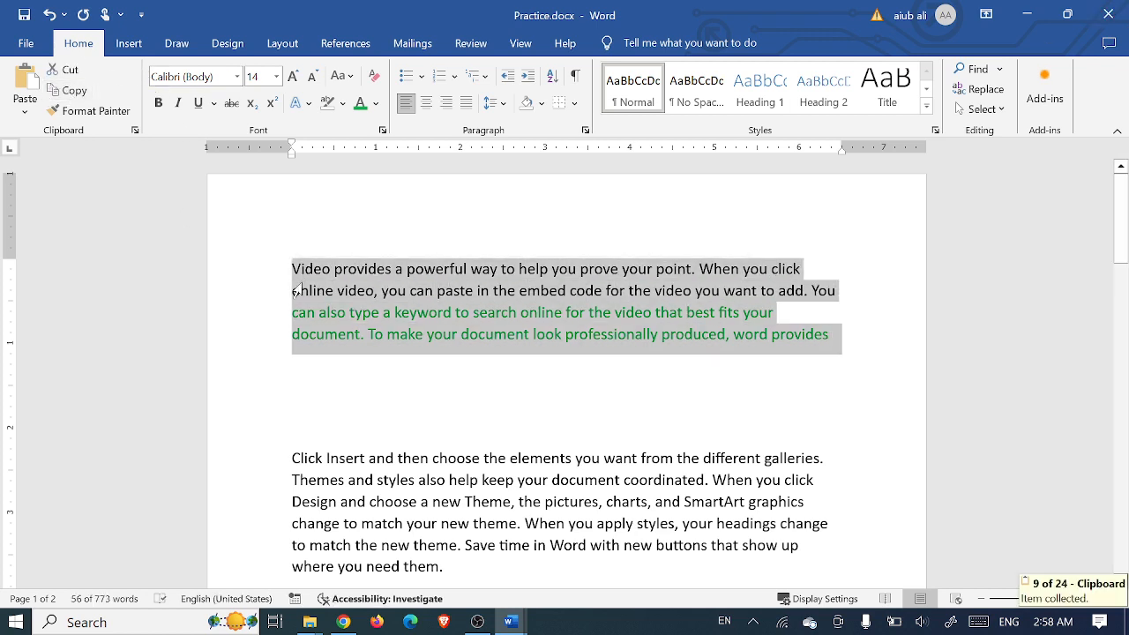
Step: Paste the copied paragraph on the blank line below using Keep Source Formatting
{"action": "left_click", "coordinate": [348, 366]}
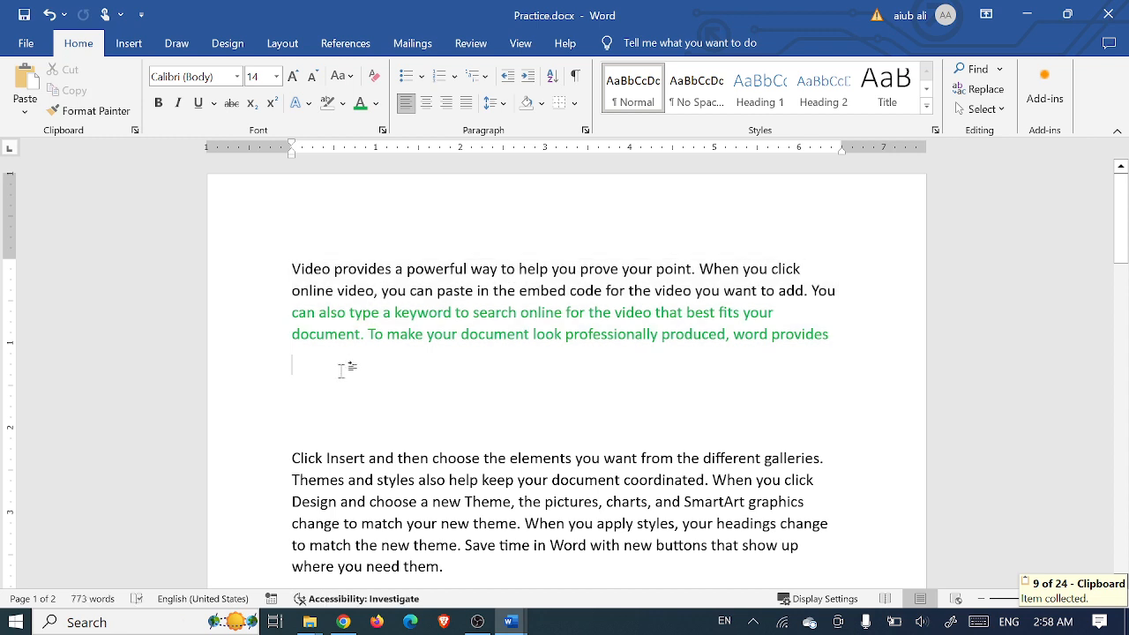
{"action": "left_click", "coordinate": [24, 113]}
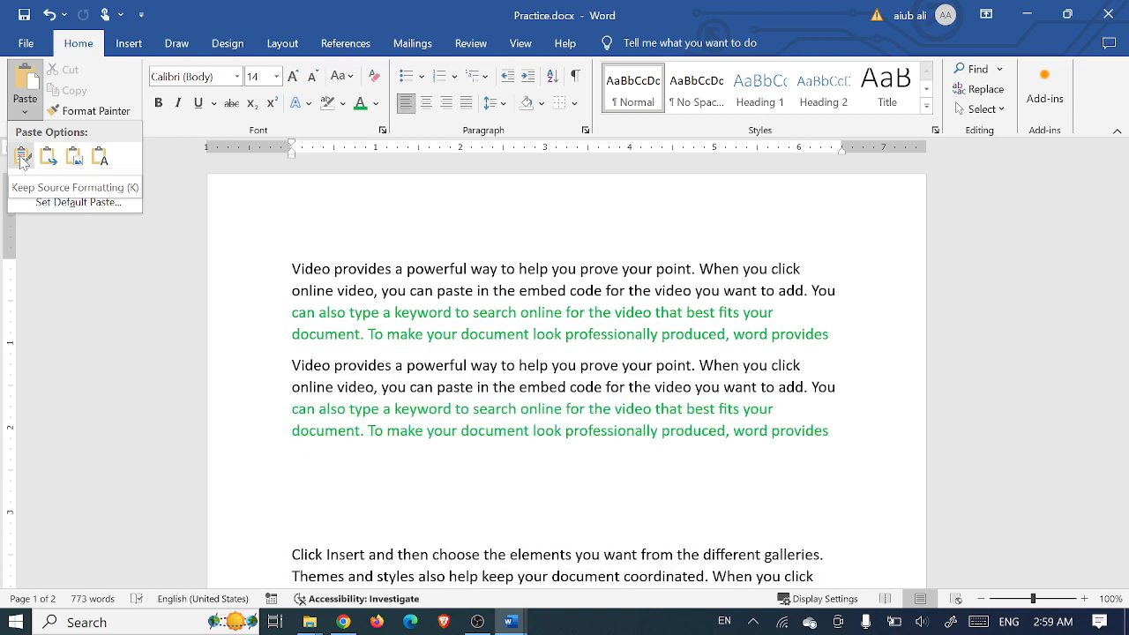
{"action": "left_click", "coordinate": [22, 157]}
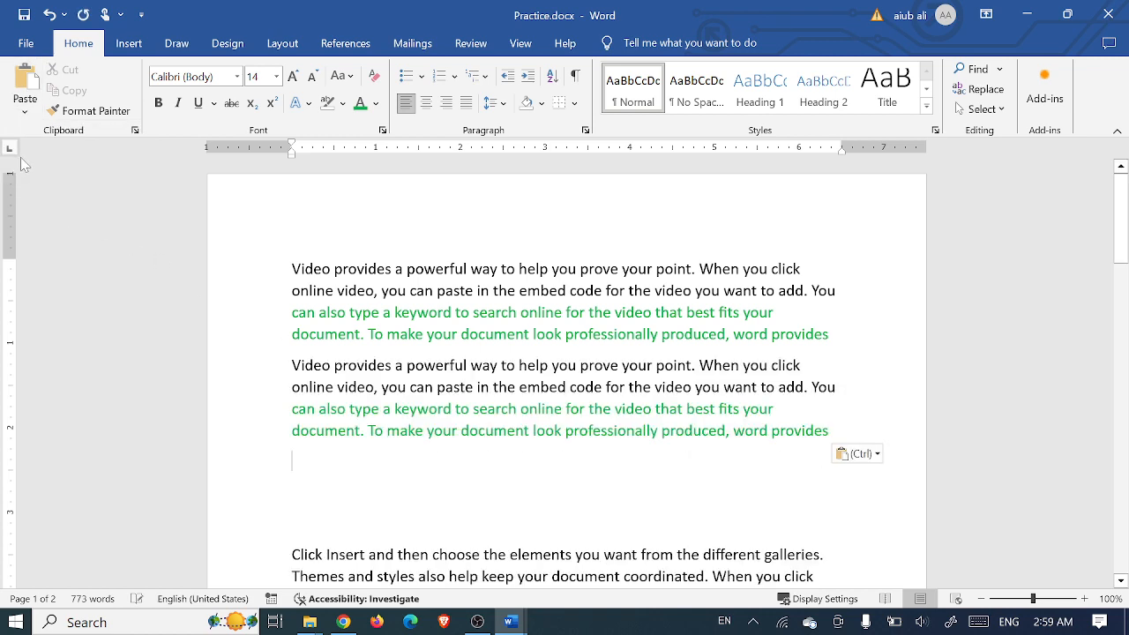
{"action": "left_click_drag", "start_coordinate": [831, 334], "coordinate": [626, 314]}
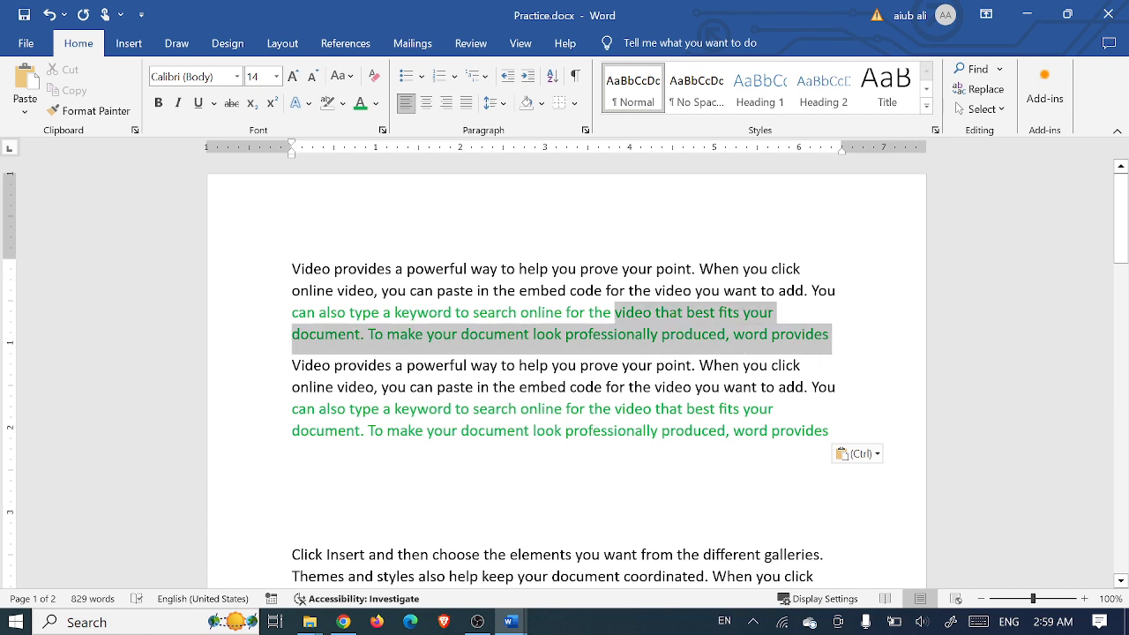
{"action": "left_click", "coordinate": [643, 388]}
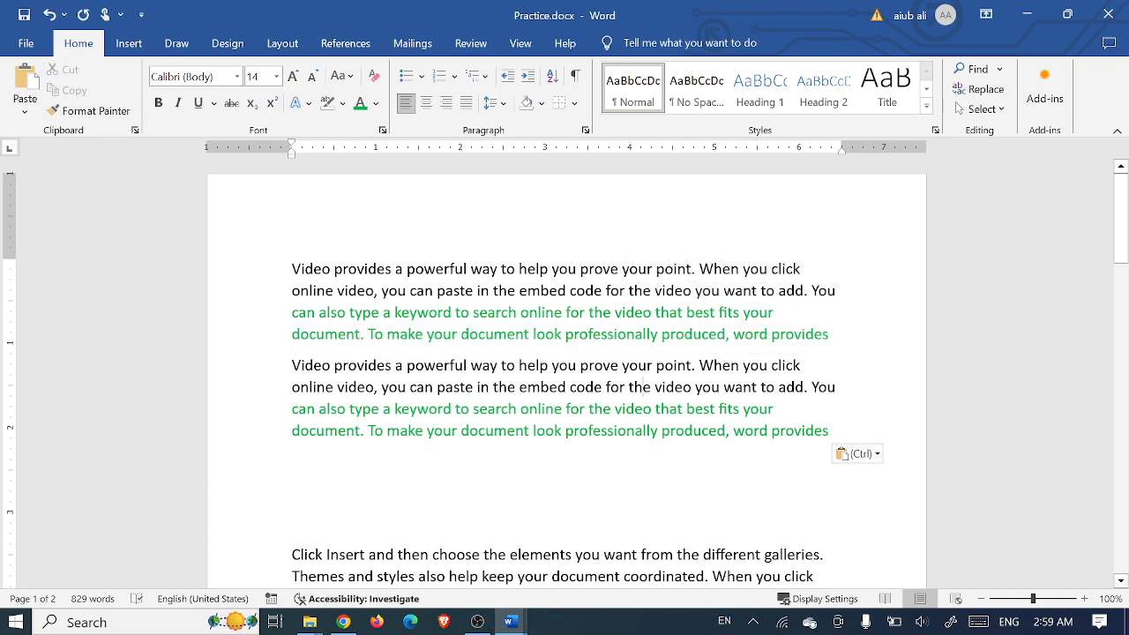
{"action": "left_click_drag", "start_coordinate": [832, 438], "coordinate": [629, 387]}
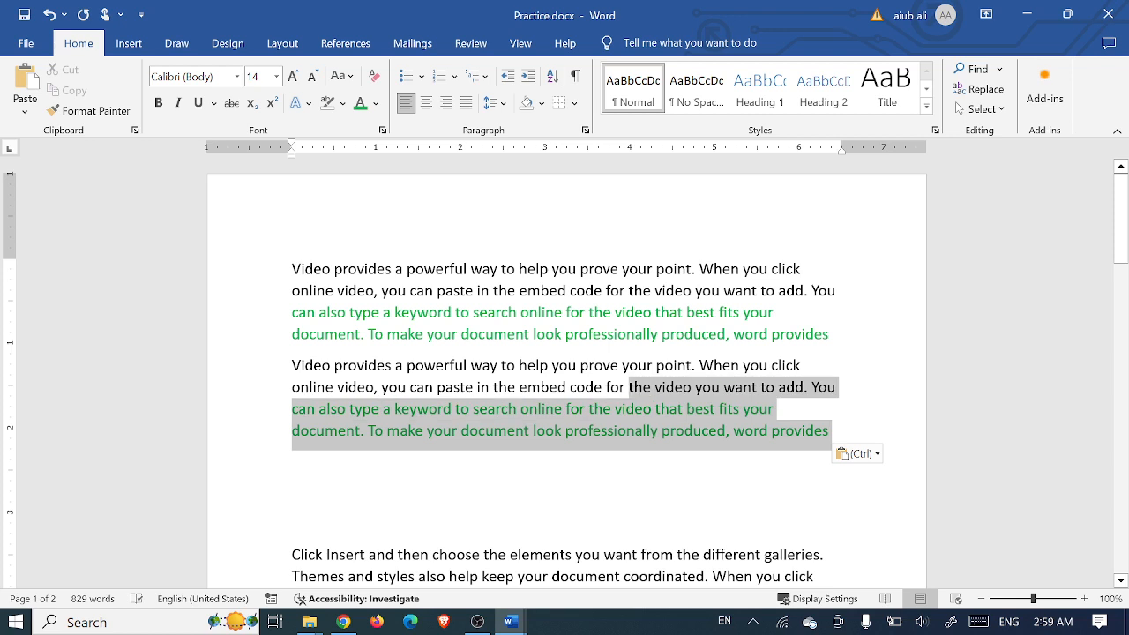
{"action": "left_click", "coordinate": [580, 472]}
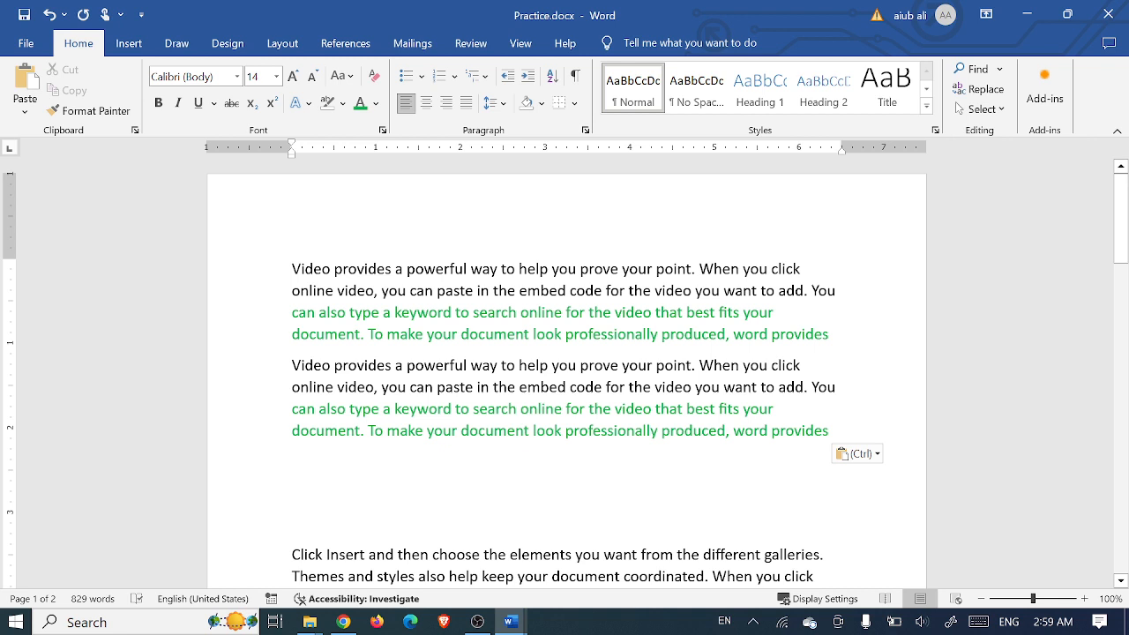
{"action": "left_click_drag", "start_coordinate": [833, 432], "coordinate": [258, 369]}
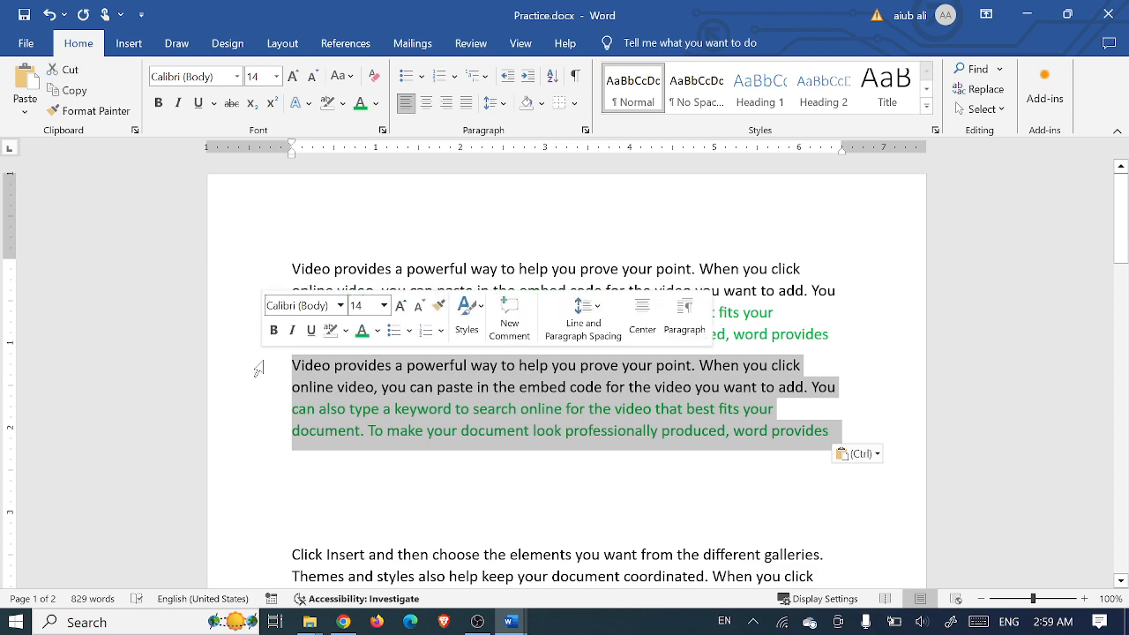
{"action": "key", "text": "Delete"}
{"action": "key", "text": "Delete"}
{"action": "key", "text": "Delete"}
{"action": "key", "text": "Delete"}
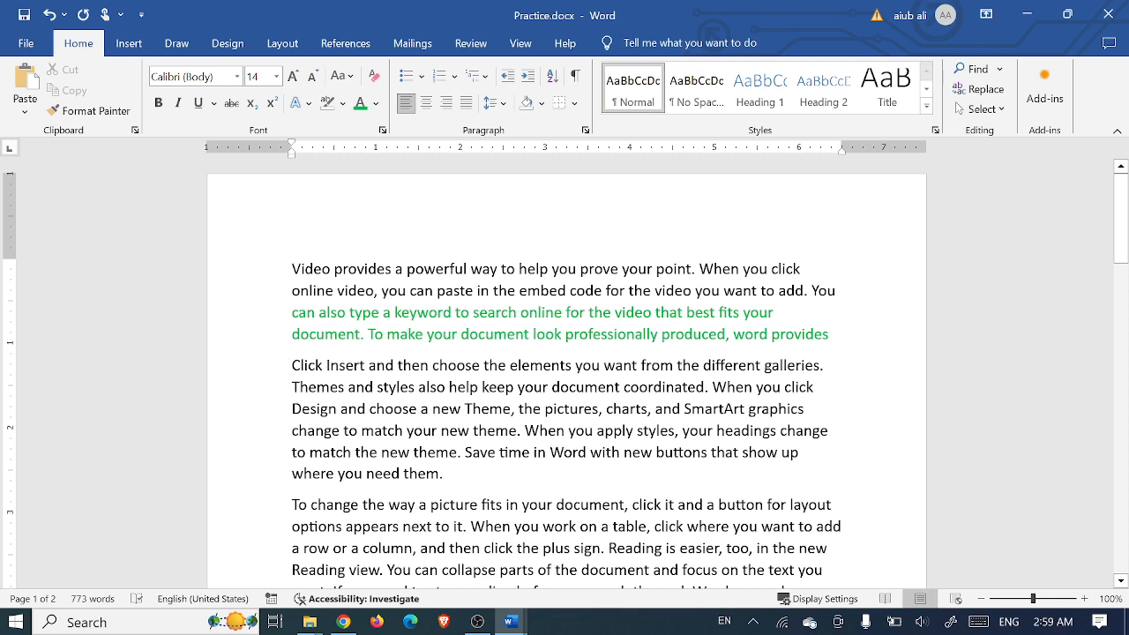
{"action": "scroll", "coordinate": [564, 371], "scroll_direction": "down", "scroll_amount": 8}
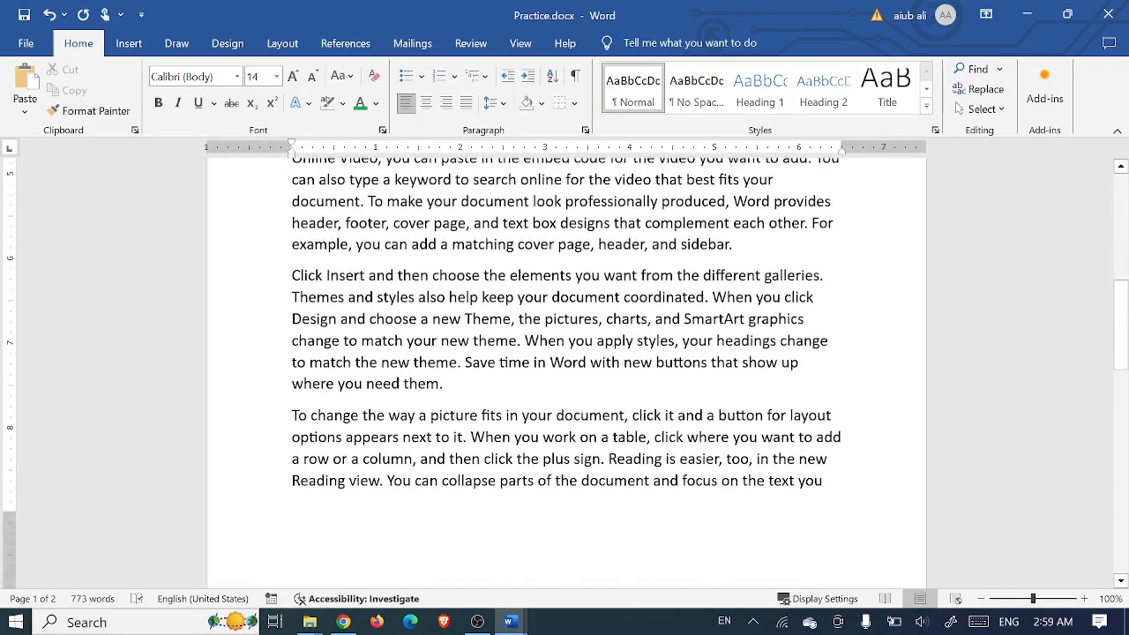
{"action": "scroll", "coordinate": [564, 370], "scroll_direction": "up", "scroll_amount": 10}
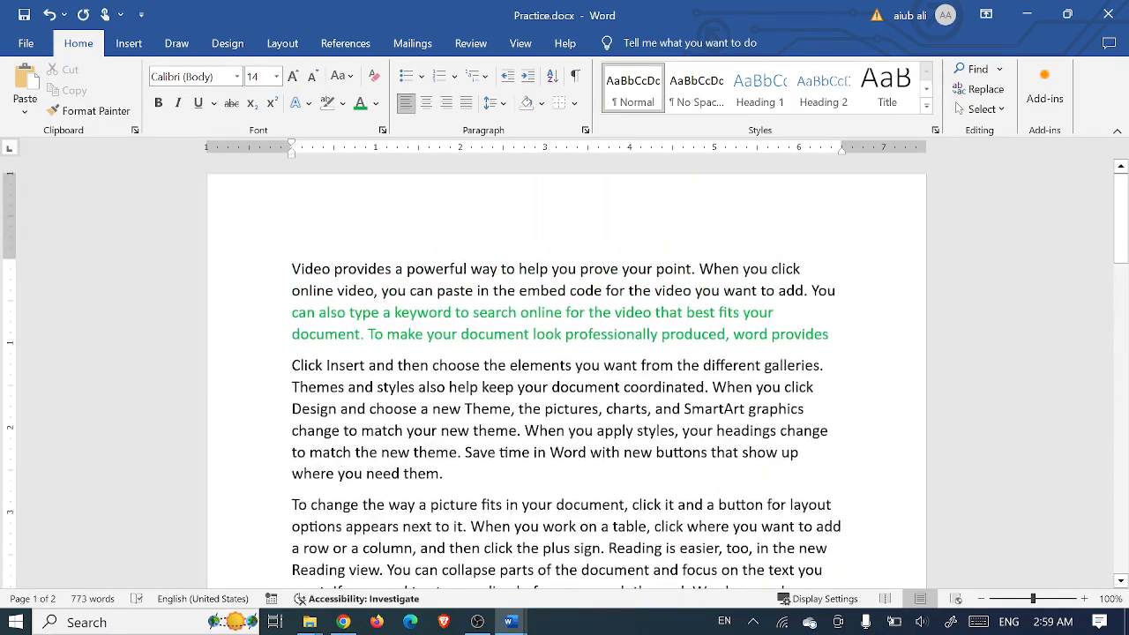
{"action": "left_click", "coordinate": [1000, 71]}
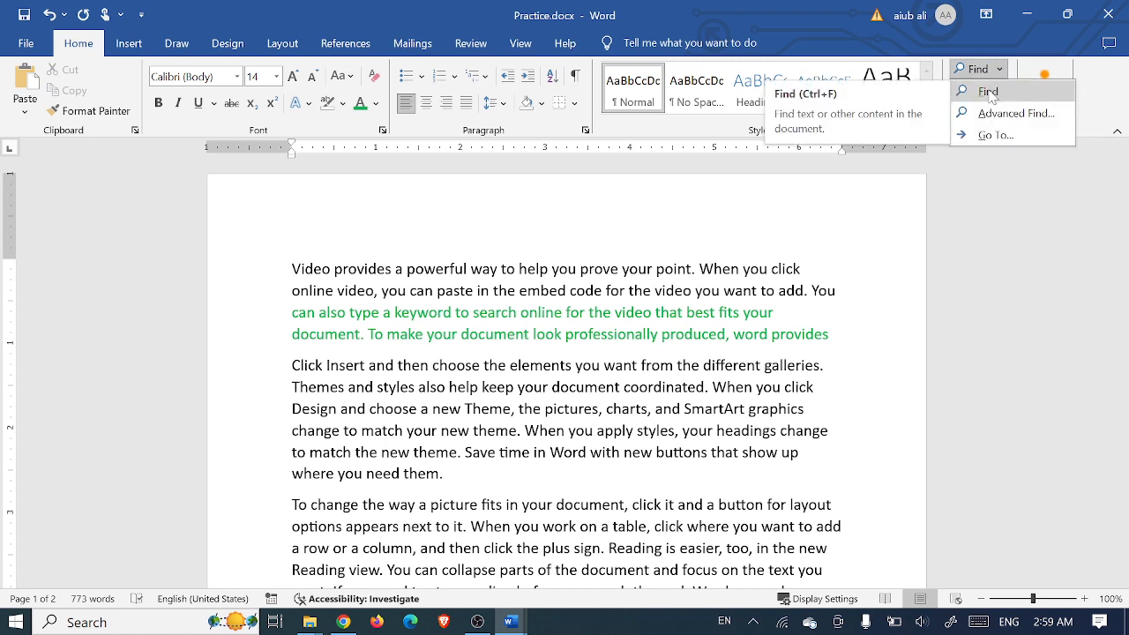
{"action": "left_click", "coordinate": [989, 92]}
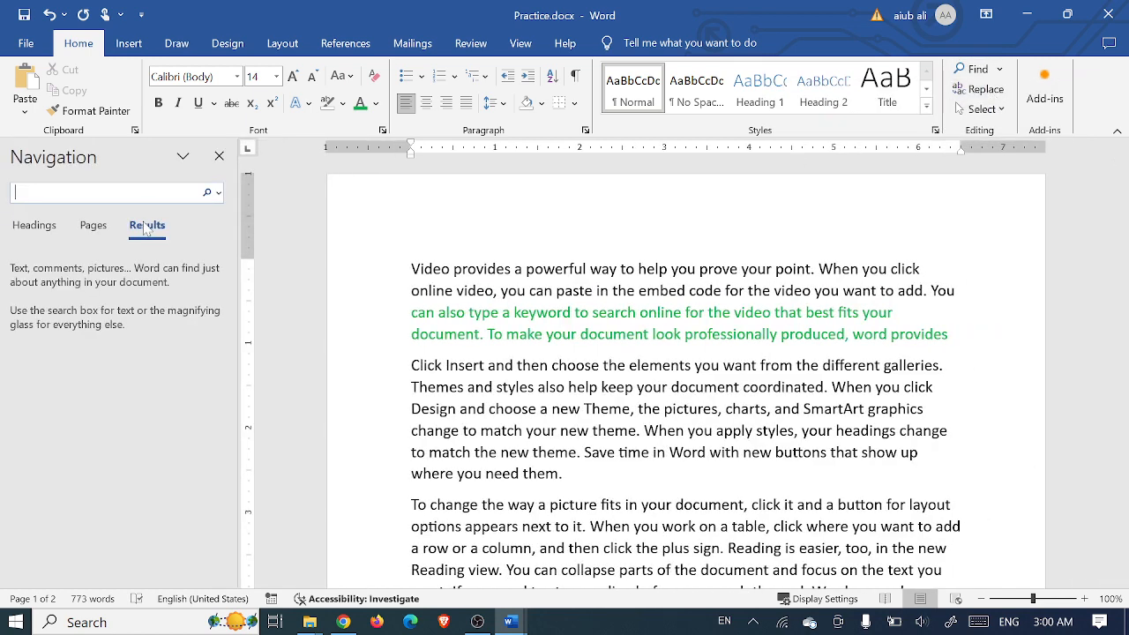
{"action": "left_click", "coordinate": [213, 192]}
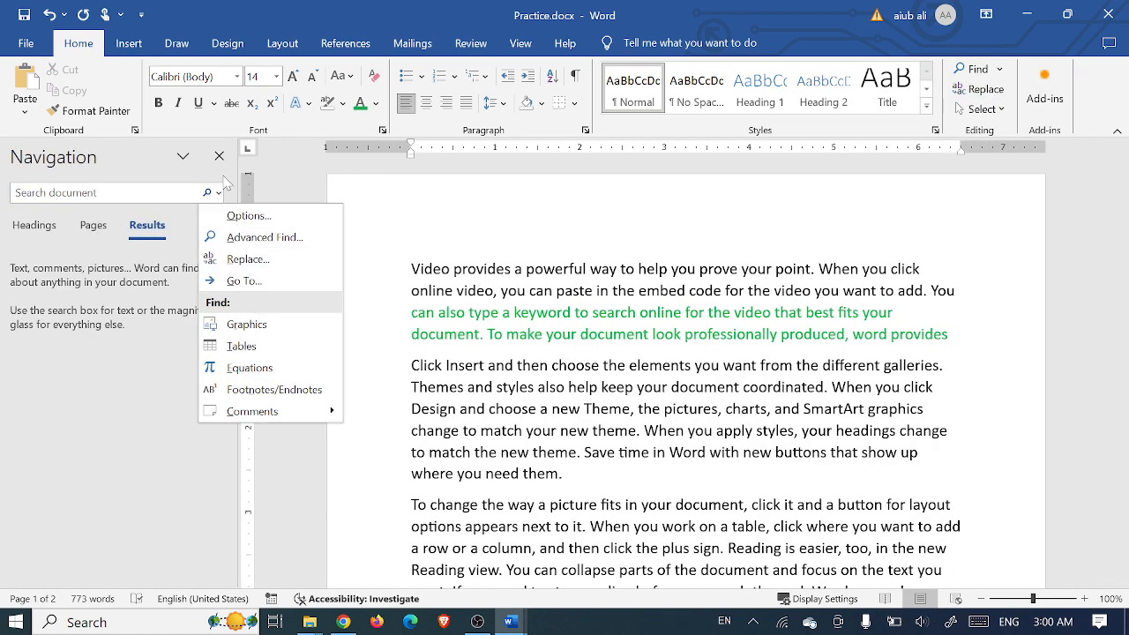
{"action": "left_click", "coordinate": [222, 157]}
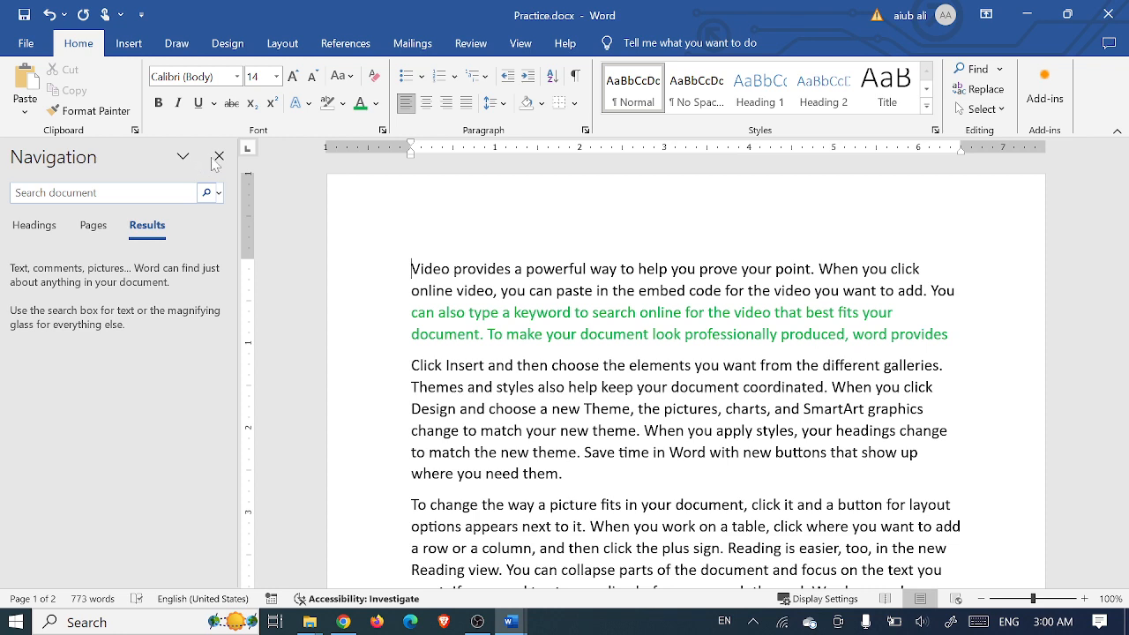
{"action": "left_click", "coordinate": [217, 158]}
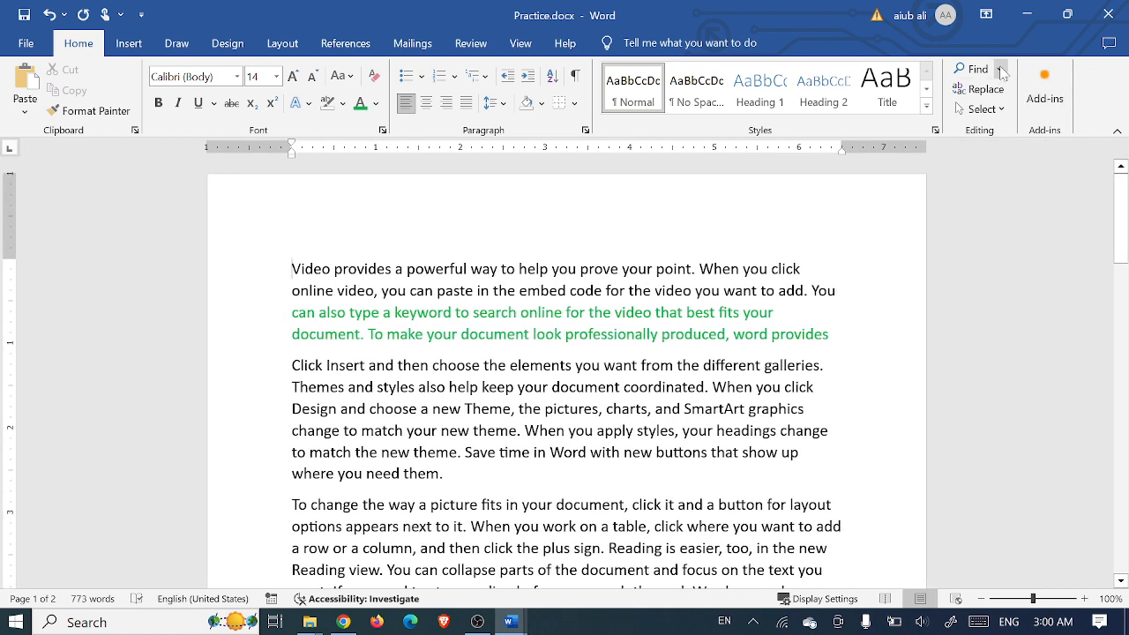
{"action": "left_click", "coordinate": [1002, 74]}
Step: Use Advanced Find to step through every 'keyword' match until Word reports the search is finished
{"action": "left_click", "coordinate": [1005, 114]}
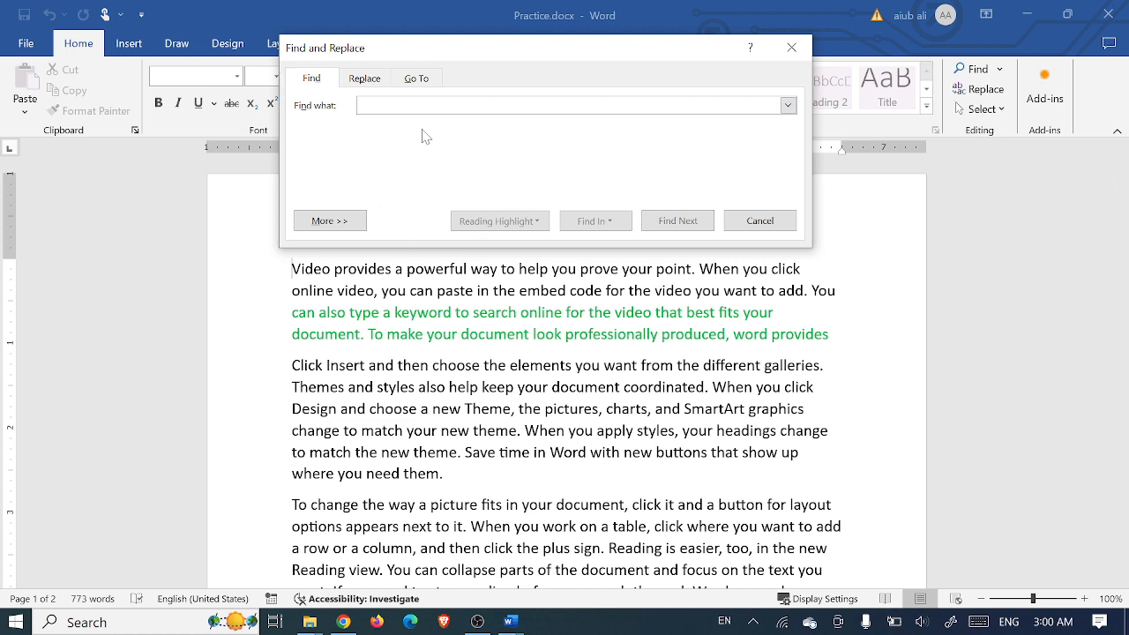
{"action": "type", "text": "ke"}
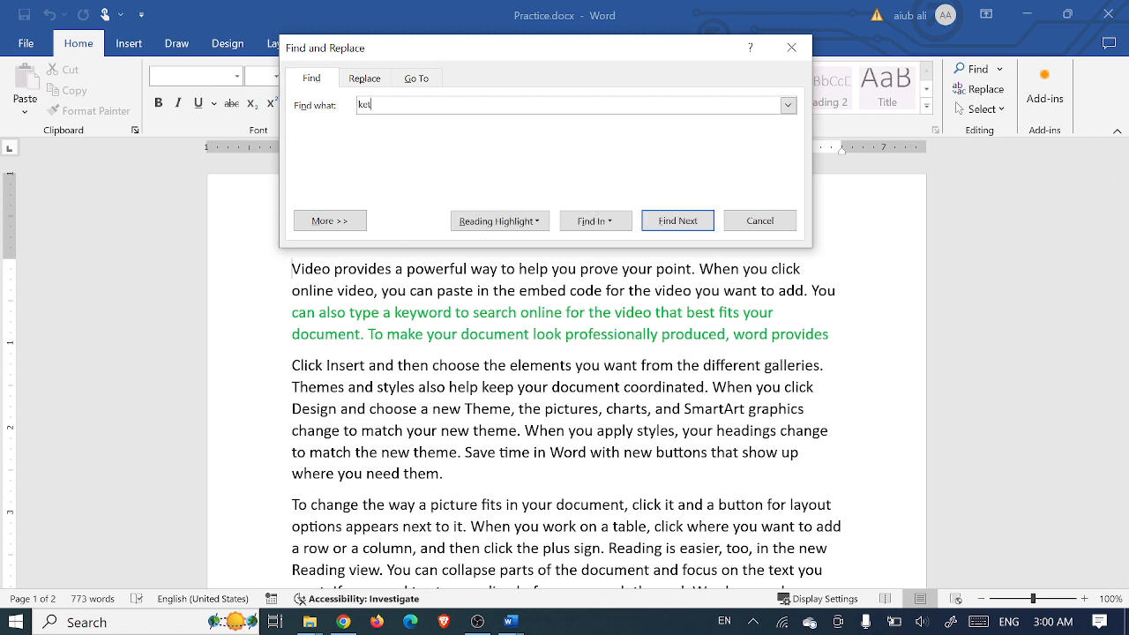
{"action": "type", "text": "yword"}
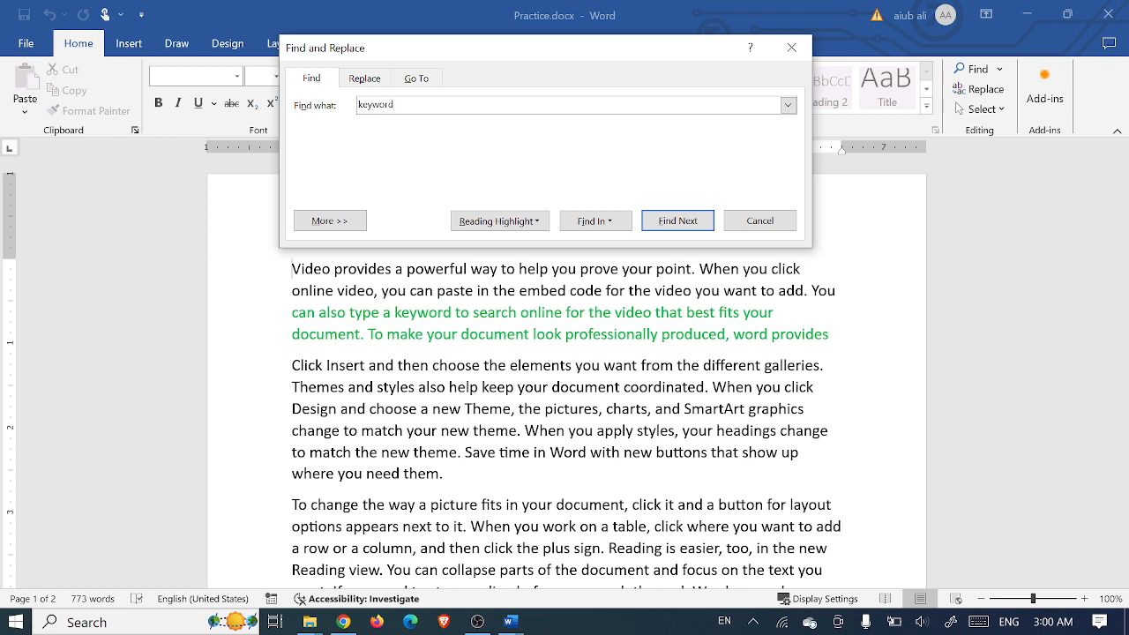
{"action": "left_click", "coordinate": [677, 221]}
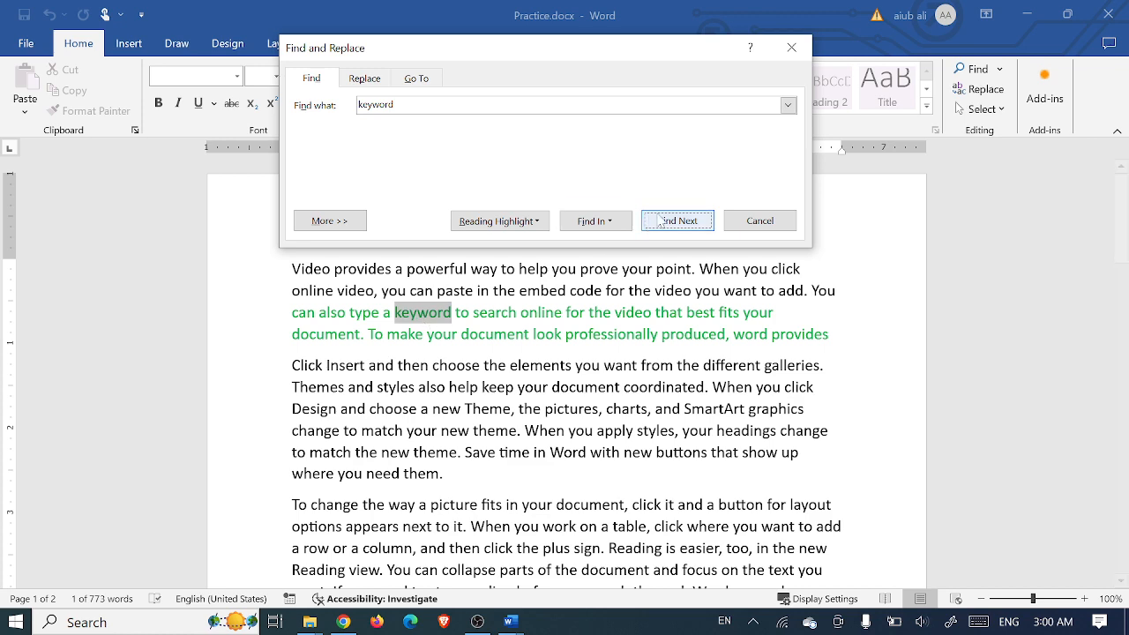
{"action": "left_click", "coordinate": [673, 223]}
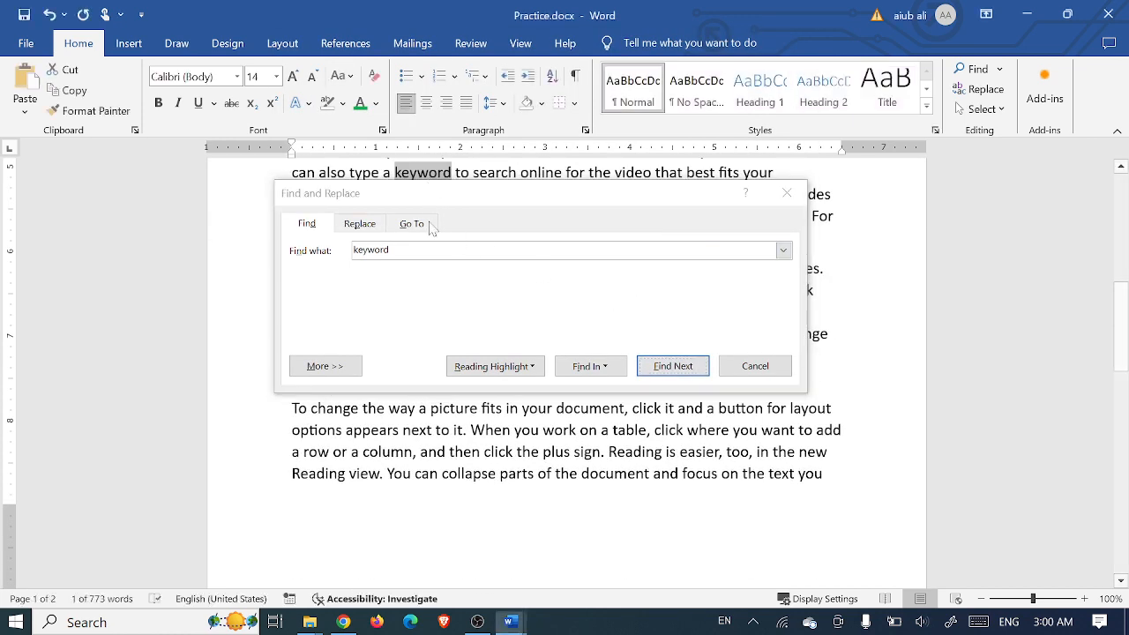
{"action": "left_click_drag", "start_coordinate": [427, 203], "coordinate": [76, 266]}
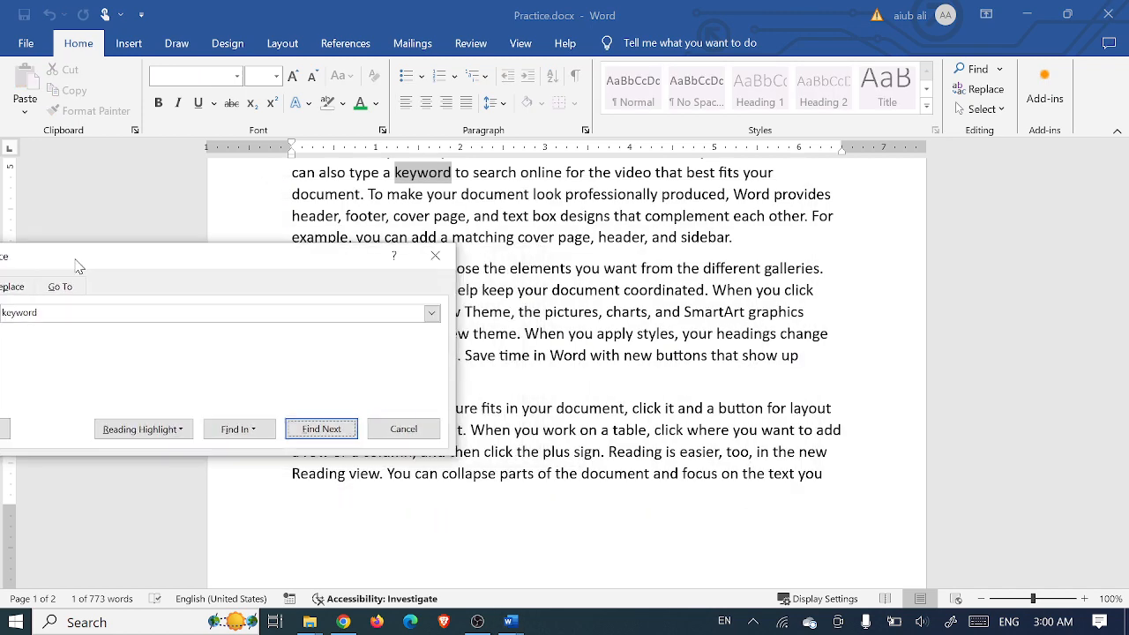
{"action": "left_click", "coordinate": [304, 432]}
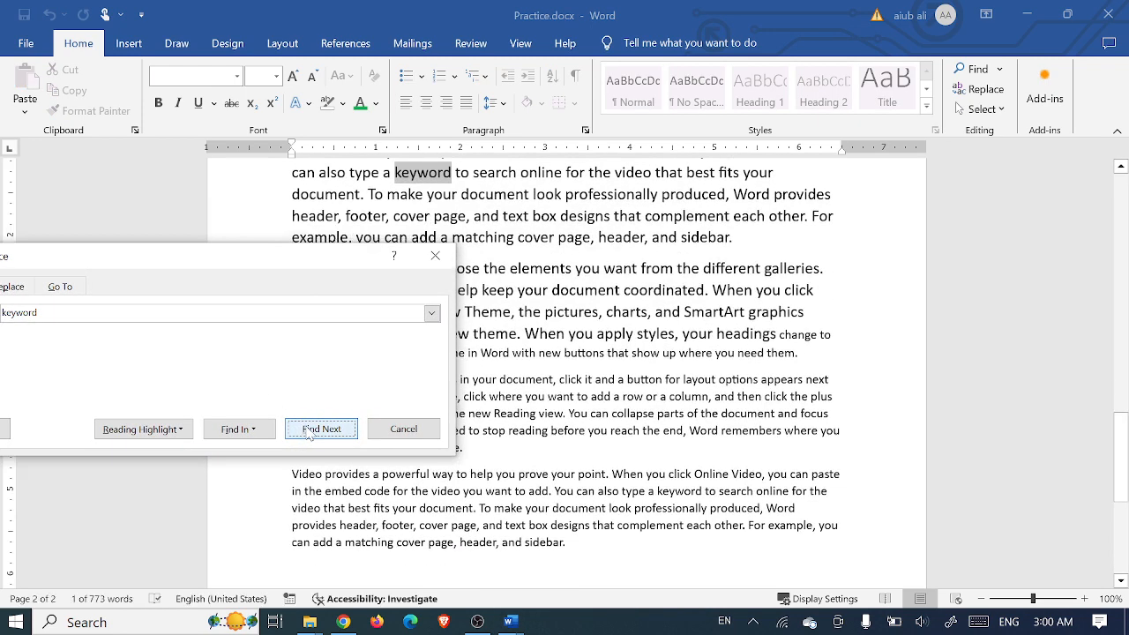
{"action": "left_click", "coordinate": [307, 432]}
{"action": "left_click", "coordinate": [308, 431]}
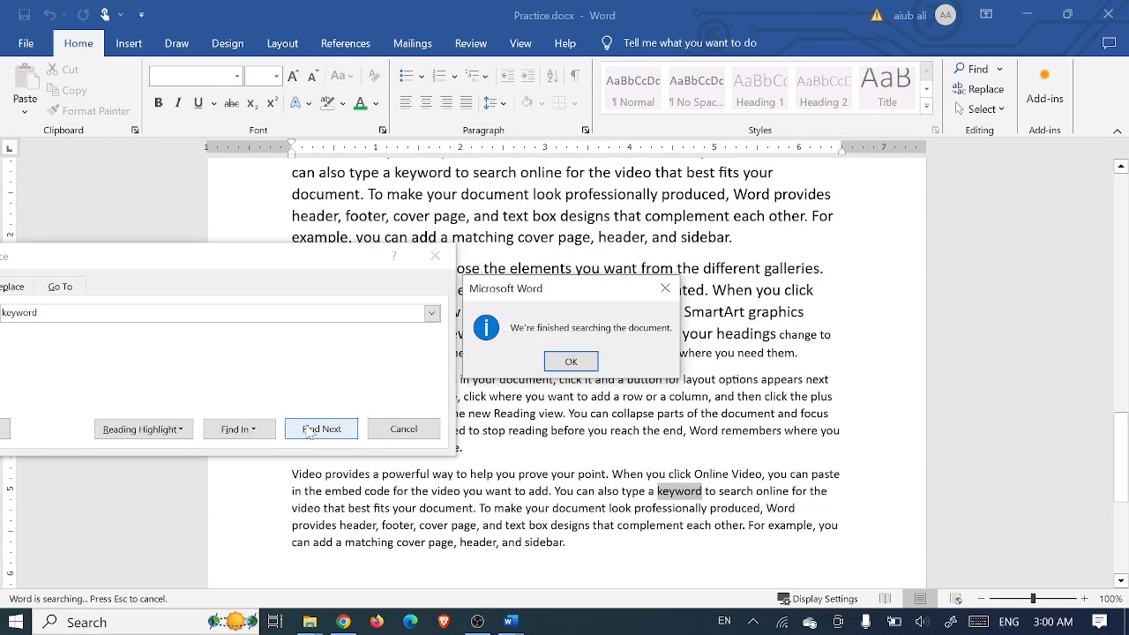
{"action": "left_click", "coordinate": [570, 363]}
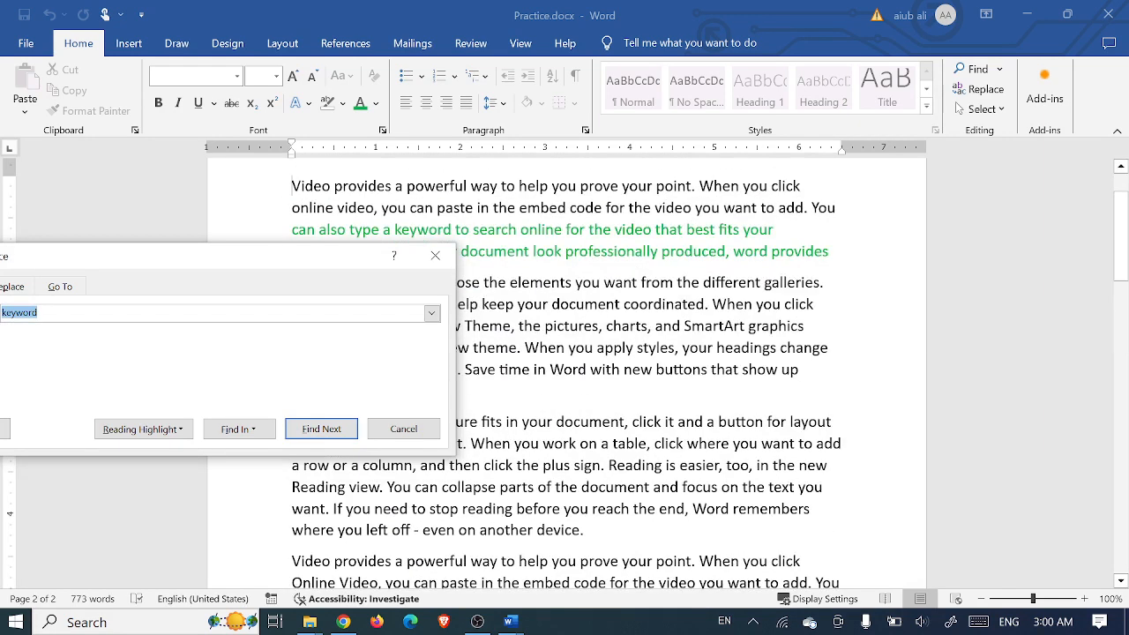
{"action": "left_click_drag", "start_coordinate": [182, 255], "coordinate": [649, 229]}
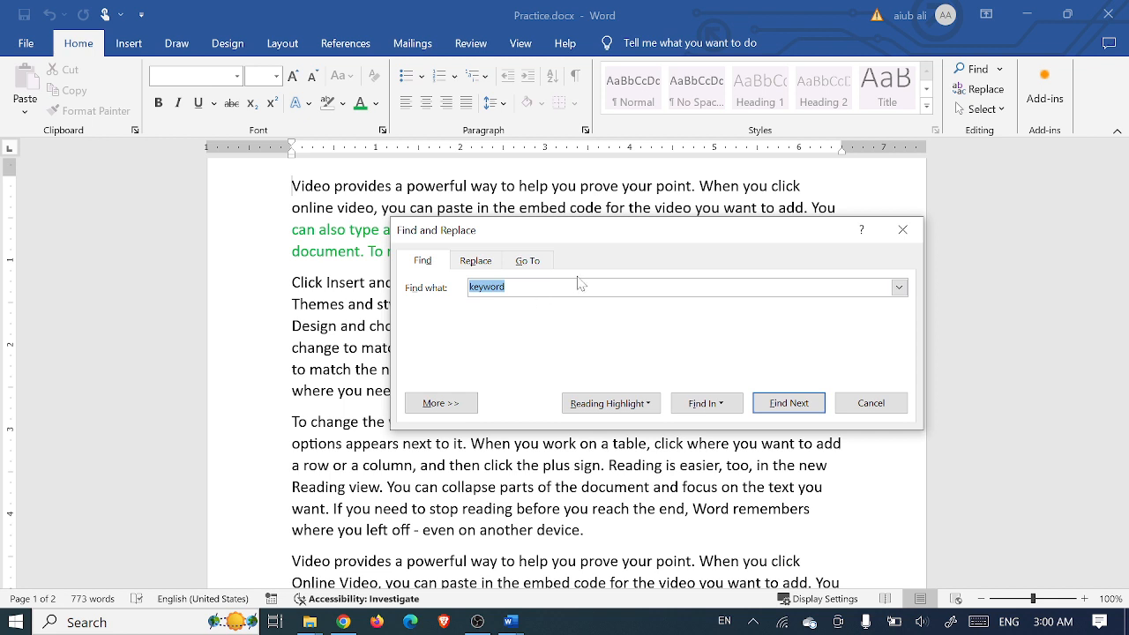
{"action": "left_click", "coordinate": [903, 229]}
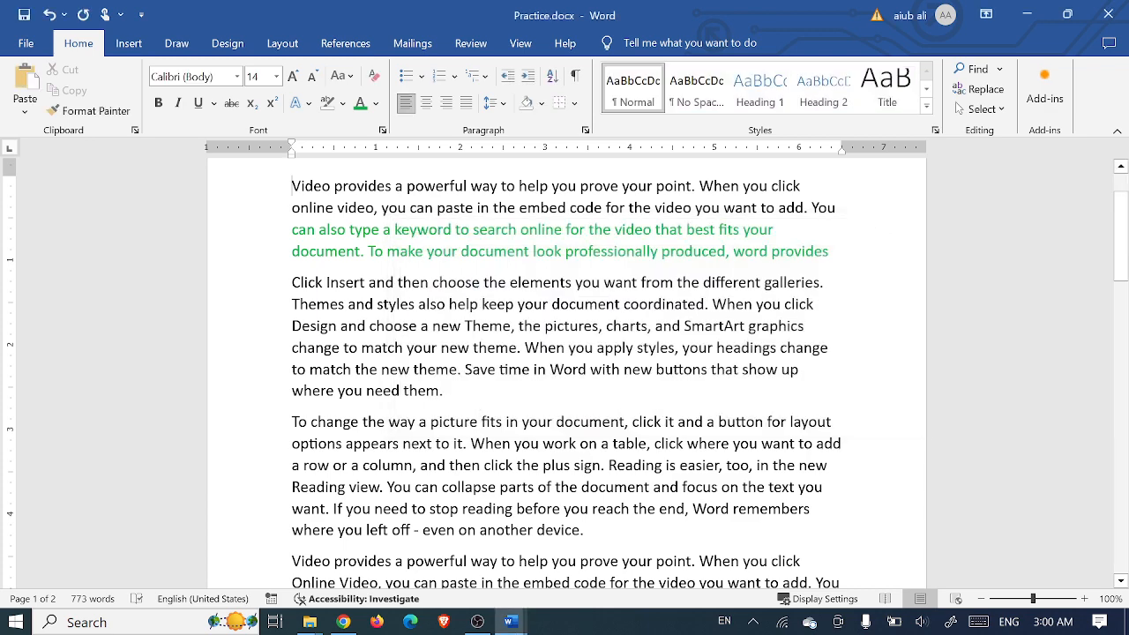
Step: On the Replace tab, replace the search term 'keyword' with 'you' and set 'we' as the replacement
{"action": "double_click", "coordinate": [556, 186]}
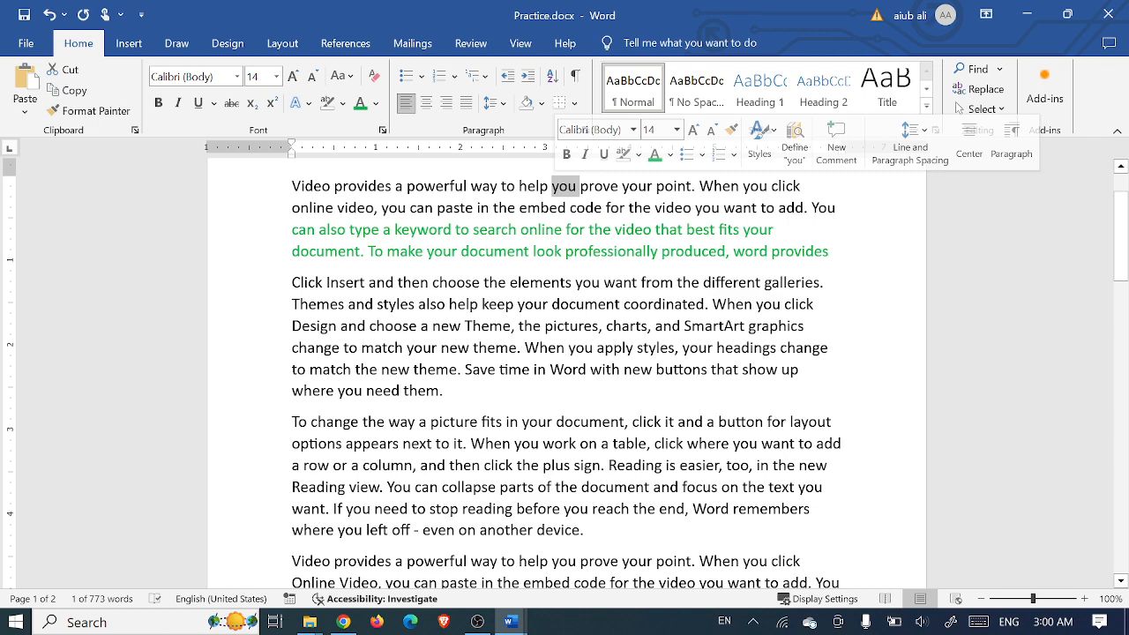
{"action": "left_click", "coordinate": [574, 186]}
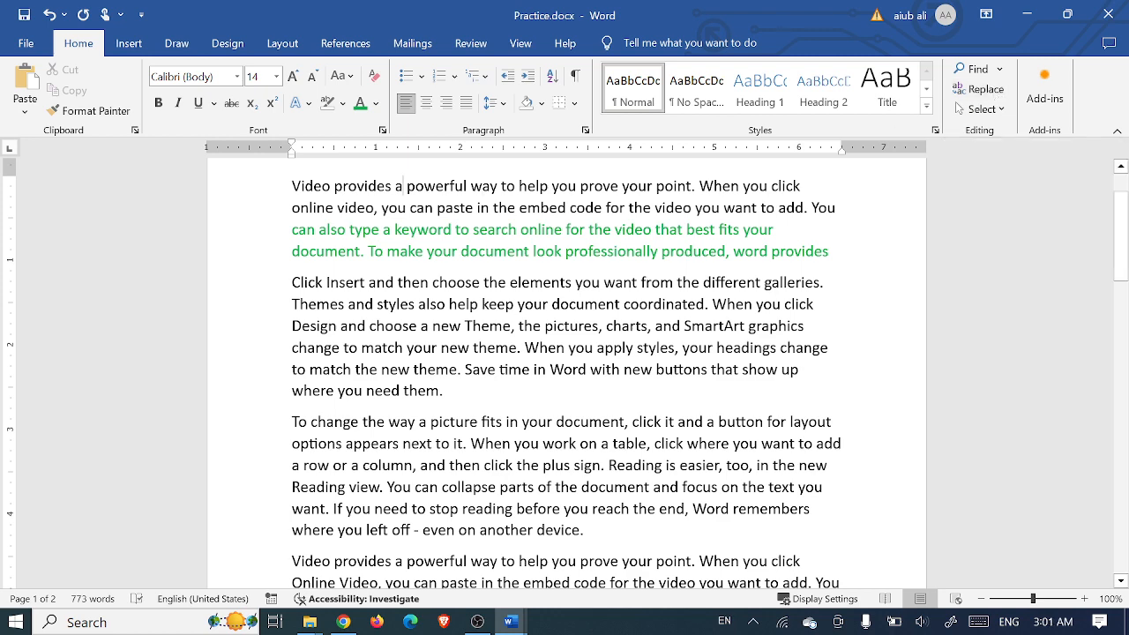
{"action": "key", "text": "ctrl+h"}
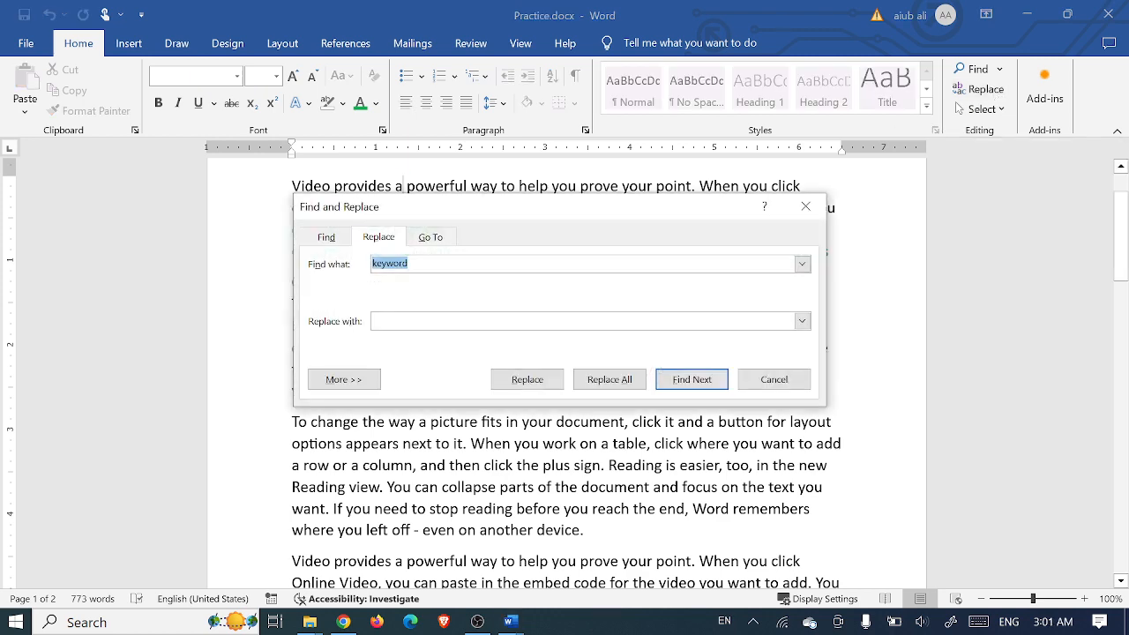
{"action": "left_click", "coordinate": [326, 239]}
{"action": "left_click", "coordinate": [381, 236]}
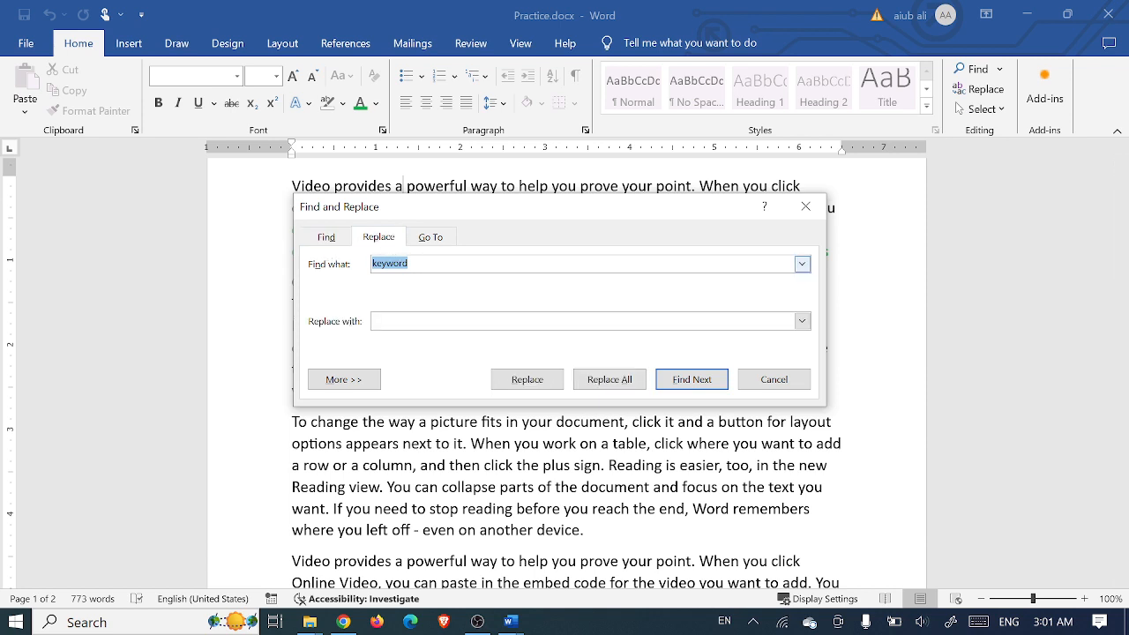
{"action": "left_click", "coordinate": [410, 264]}
{"action": "left_click_drag", "start_coordinate": [409, 264], "coordinate": [372, 265]}
{"action": "left_click_drag", "start_coordinate": [458, 206], "coordinate": [563, 253]}
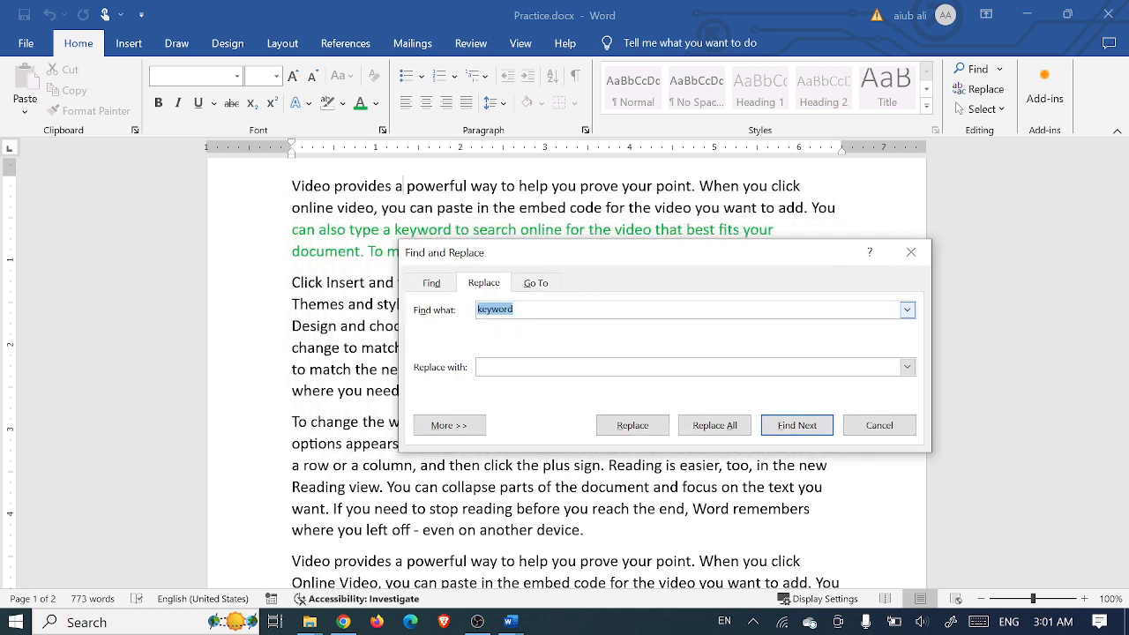
{"action": "type", "text": "you"}
{"action": "key", "text": "Tab"}
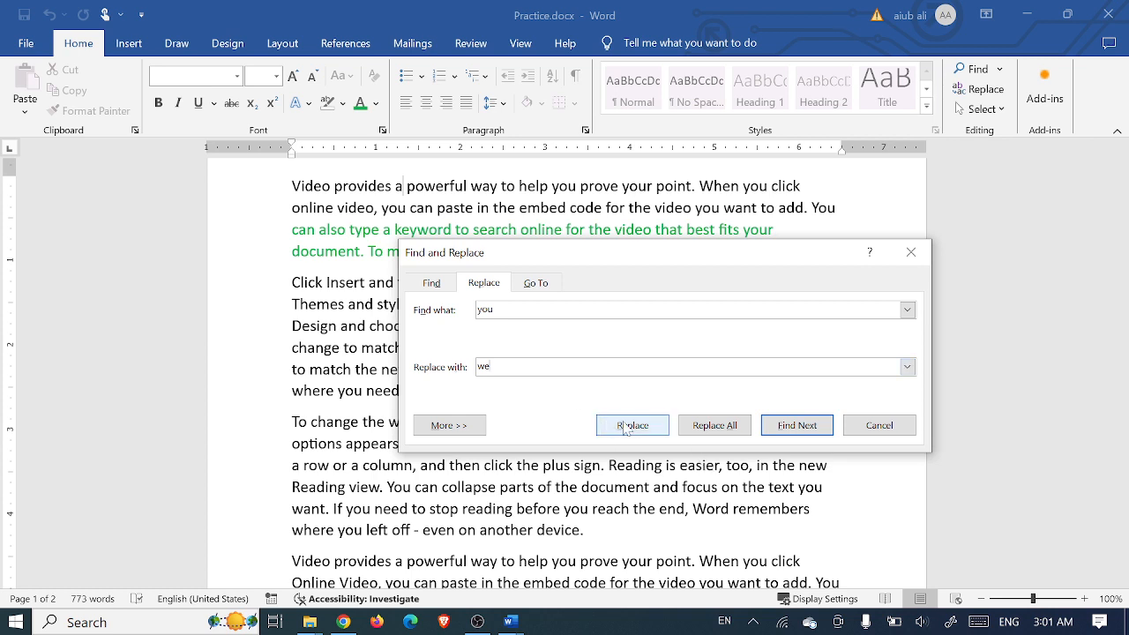
{"action": "key", "text": "shift+Tab"}
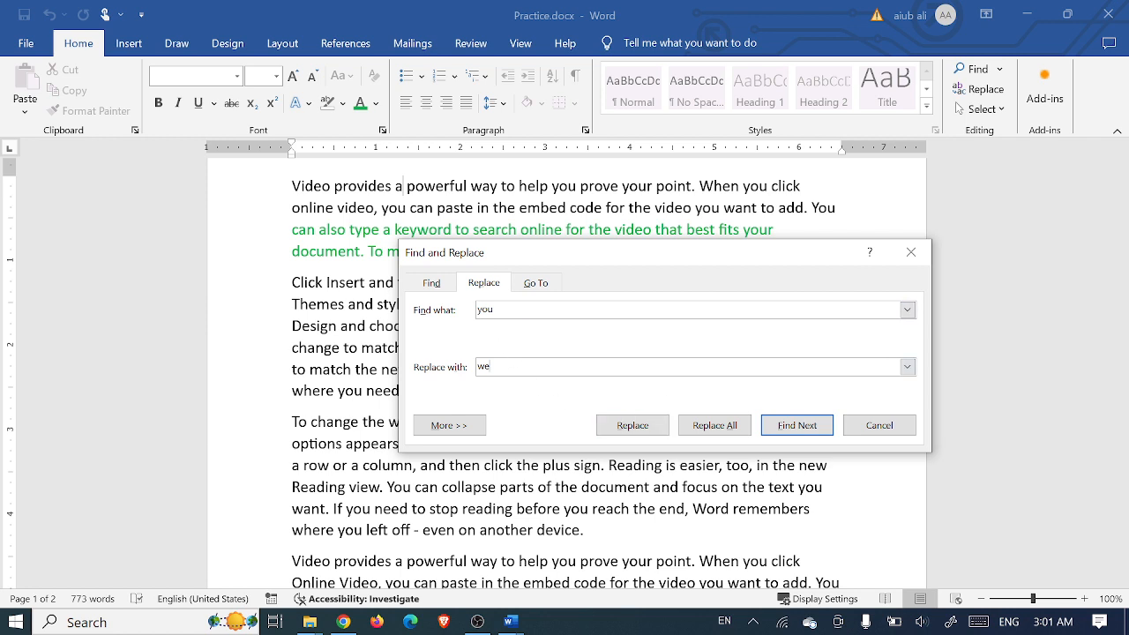
{"action": "left_click_drag", "start_coordinate": [653, 255], "coordinate": [702, 212]}
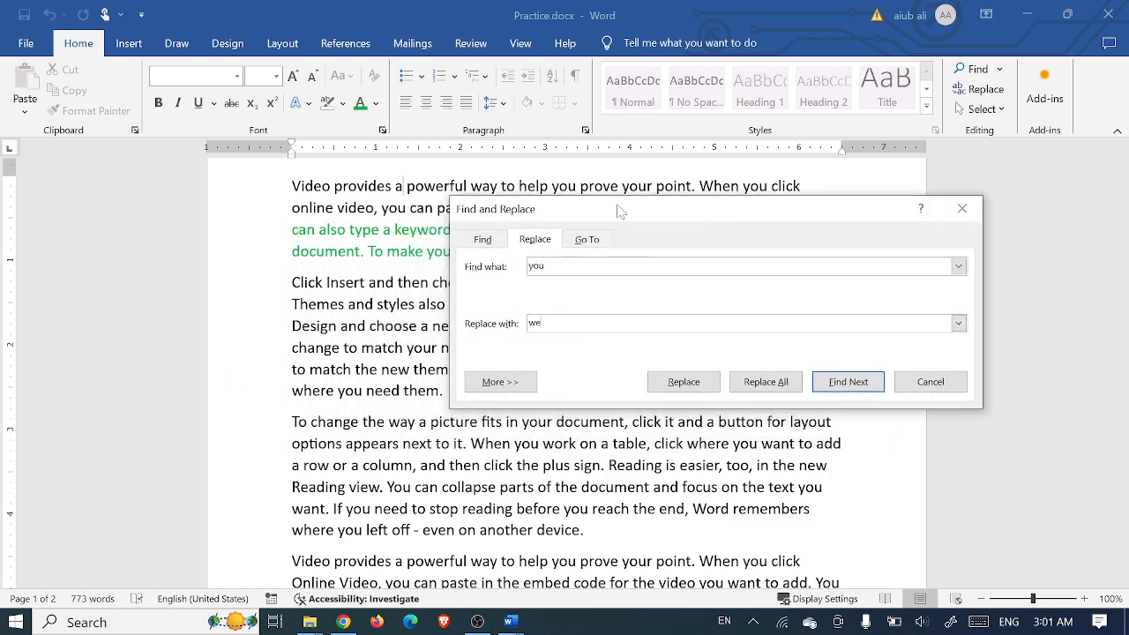
Step: Replace All 83 occurrences of 'you' with 'we', confirm the count, and close the dialog
{"action": "left_click", "coordinate": [766, 382]}
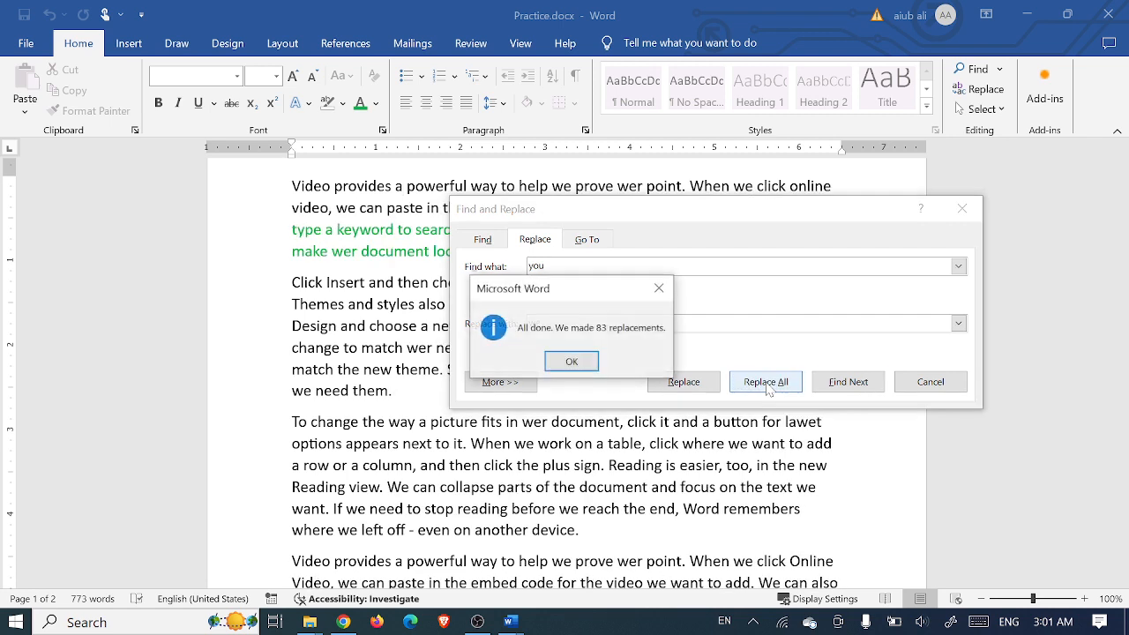
{"action": "left_click", "coordinate": [569, 366]}
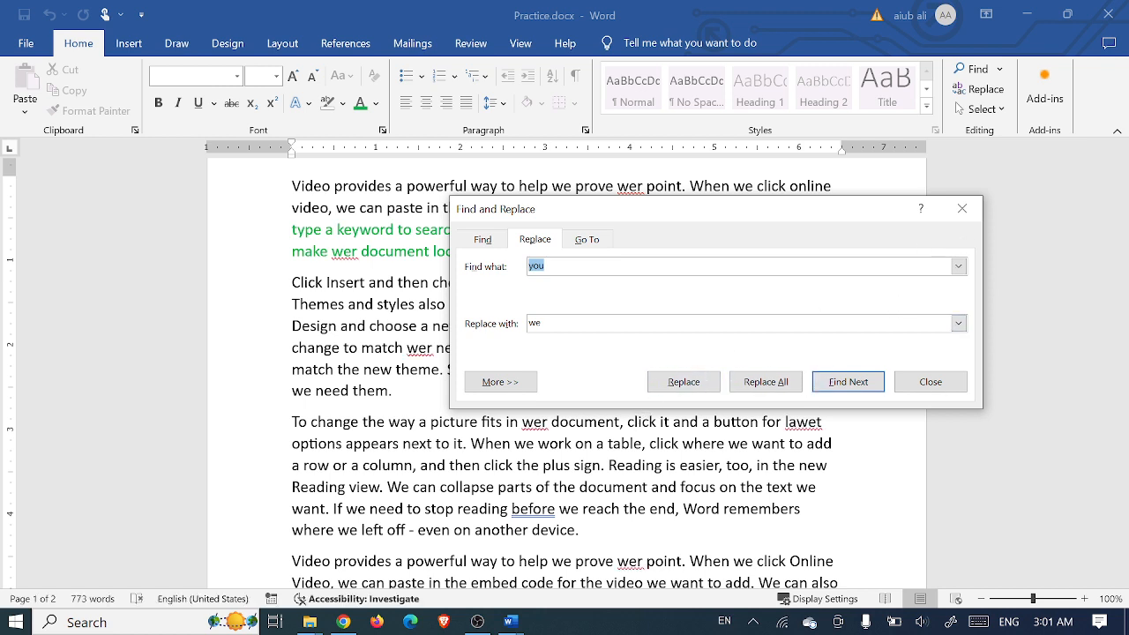
{"action": "key", "text": "Down"}
{"action": "left_click", "coordinate": [961, 208]}
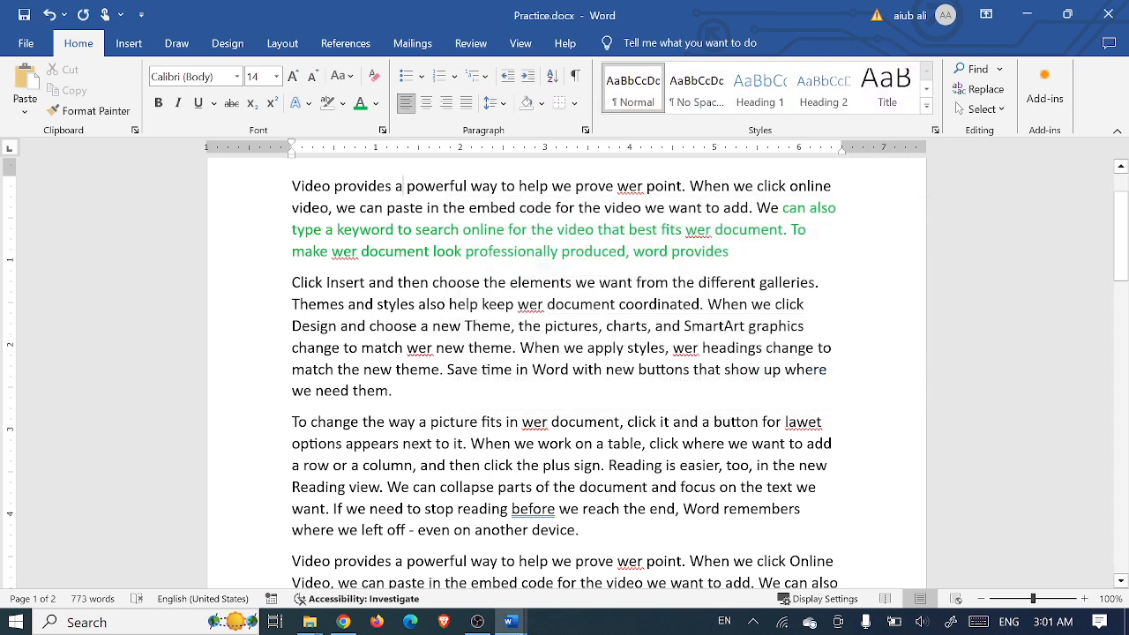